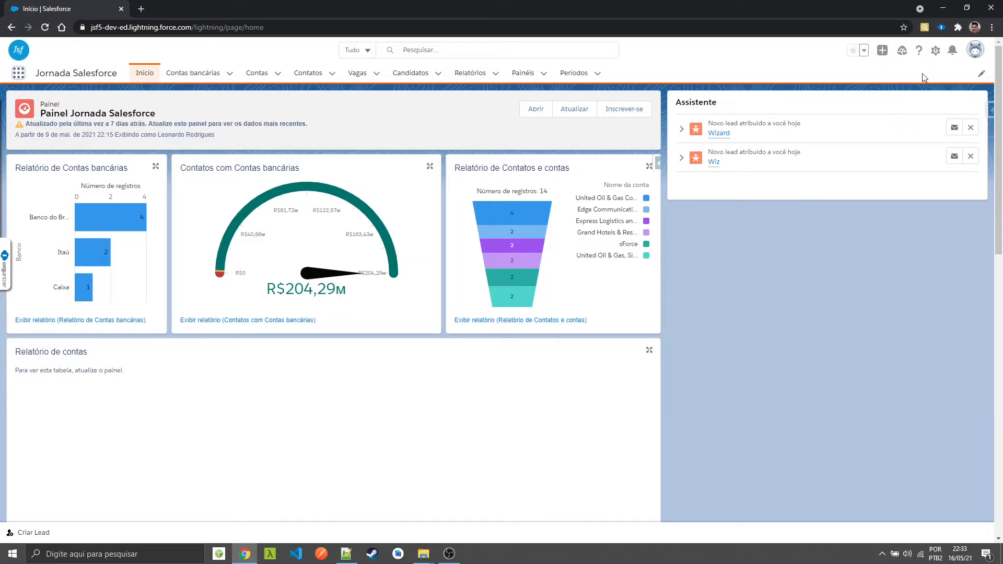
# Open Salesforce Setup, find the settings matching "web", and open the Web-to-Lead page
pyautogui.click(935, 51)
pyautogui.click(849, 75)
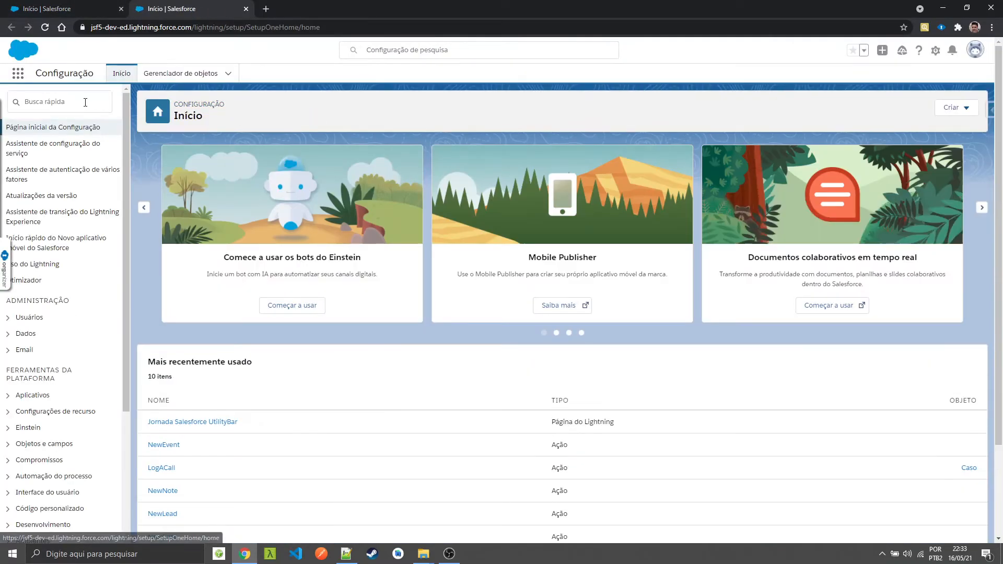
pyautogui.click(85, 103)
pyautogui.write('web')
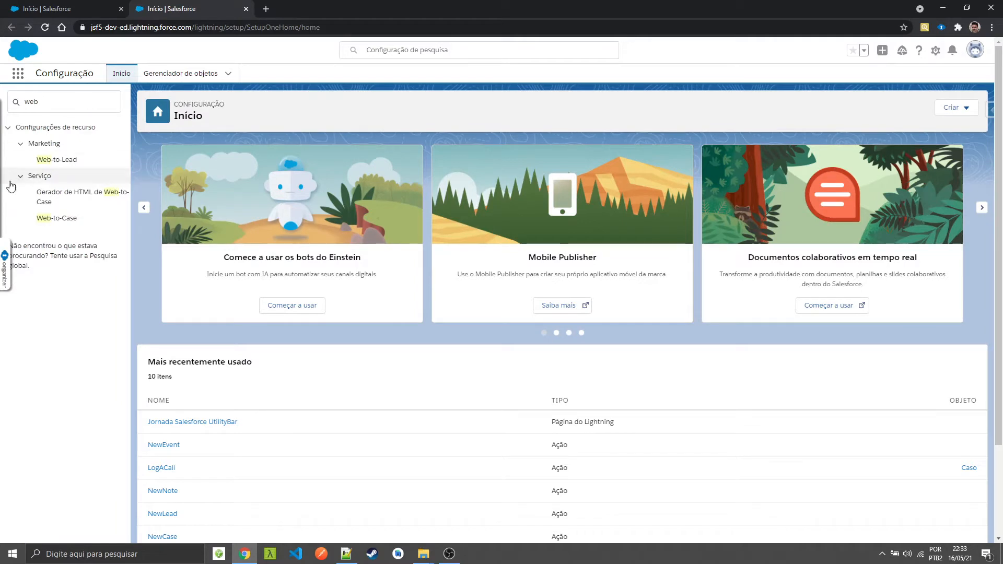
pyautogui.click(74, 161)
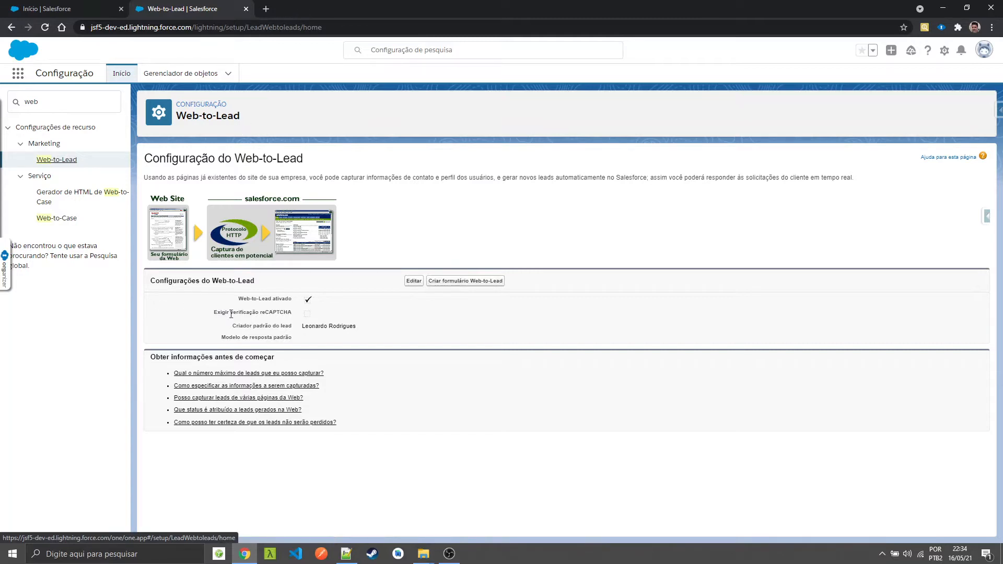
pyautogui.click(418, 283)
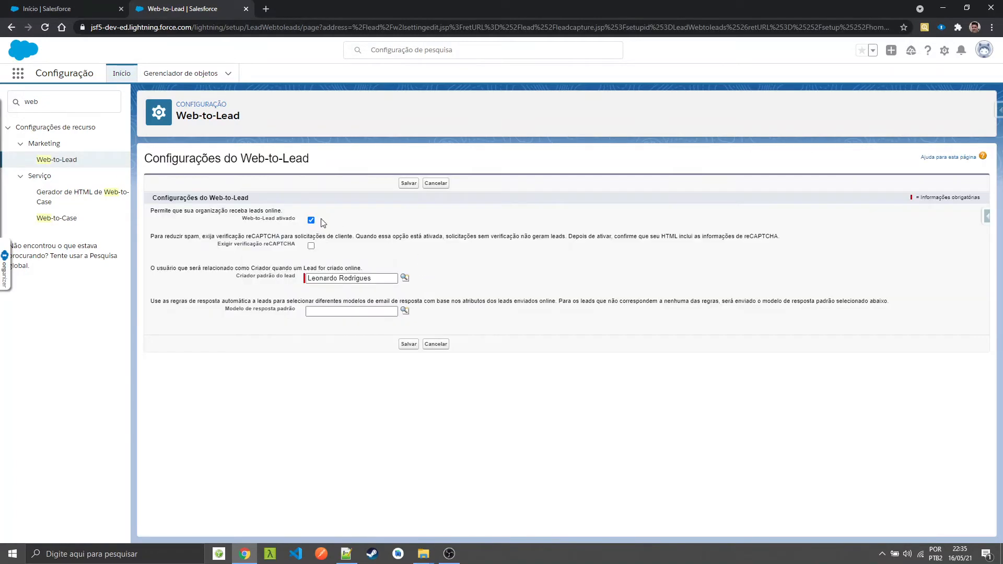
pyautogui.click(311, 220)
pyautogui.click(442, 185)
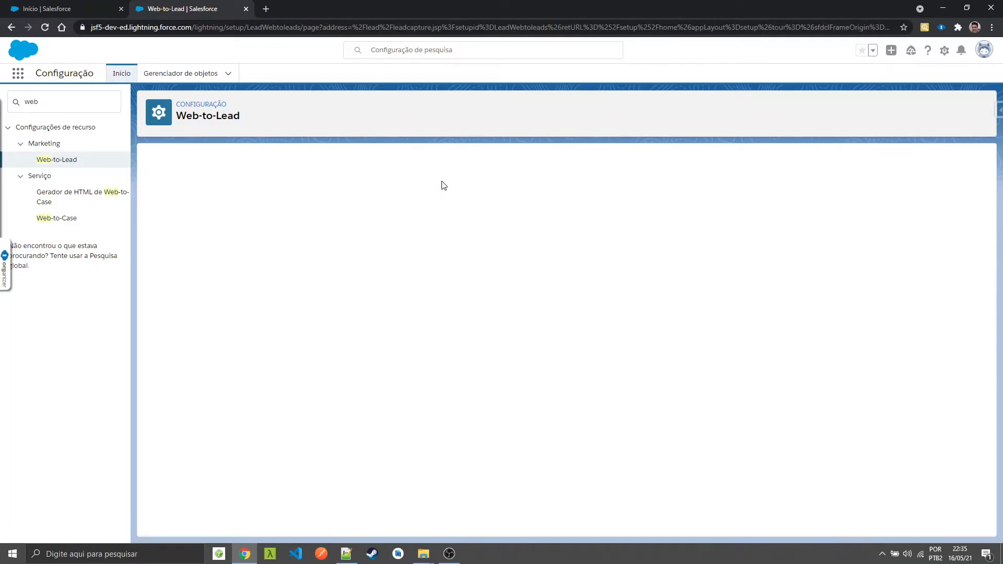
# Start a new Web-to-Lead form, removing the Estado/província field and adding the Celular and Site da Web fields
pyautogui.click(486, 286)
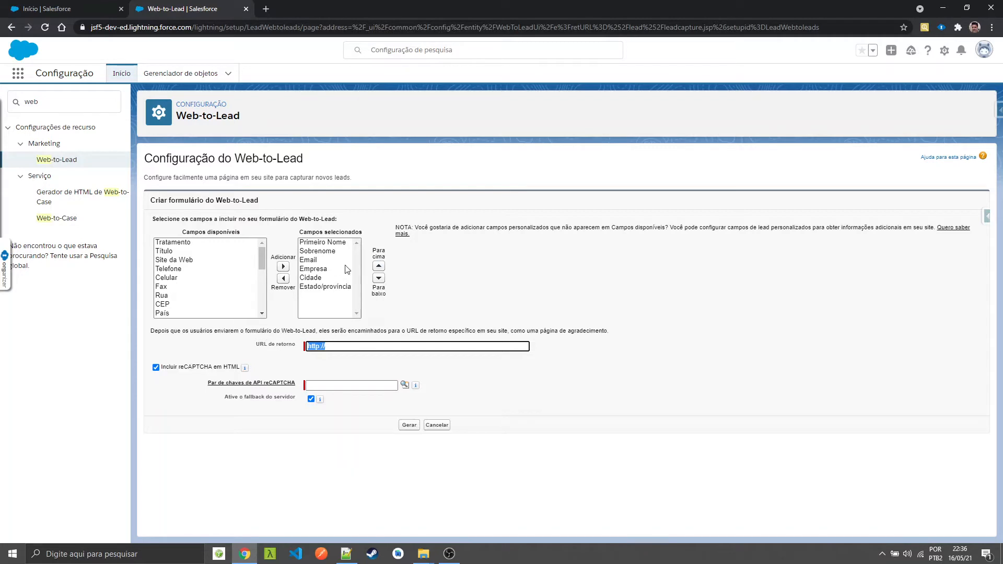
pyautogui.click(326, 287)
pyautogui.click(283, 279)
pyautogui.scroll(8, 206, 276)
pyautogui.click(178, 280)
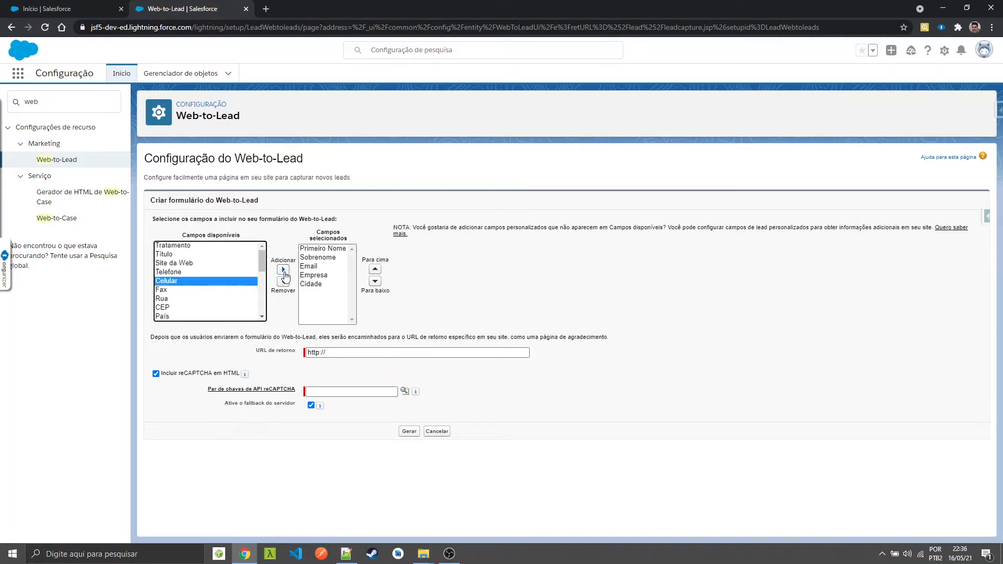
pyautogui.click(283, 270)
pyautogui.click(182, 264)
pyautogui.click(283, 270)
# Reorder the selected fields so that Site da Web sits directly below Empresa
pyautogui.click(375, 270)
pyautogui.click(375, 270)
pyautogui.click(375, 270)
pyautogui.click(376, 270)
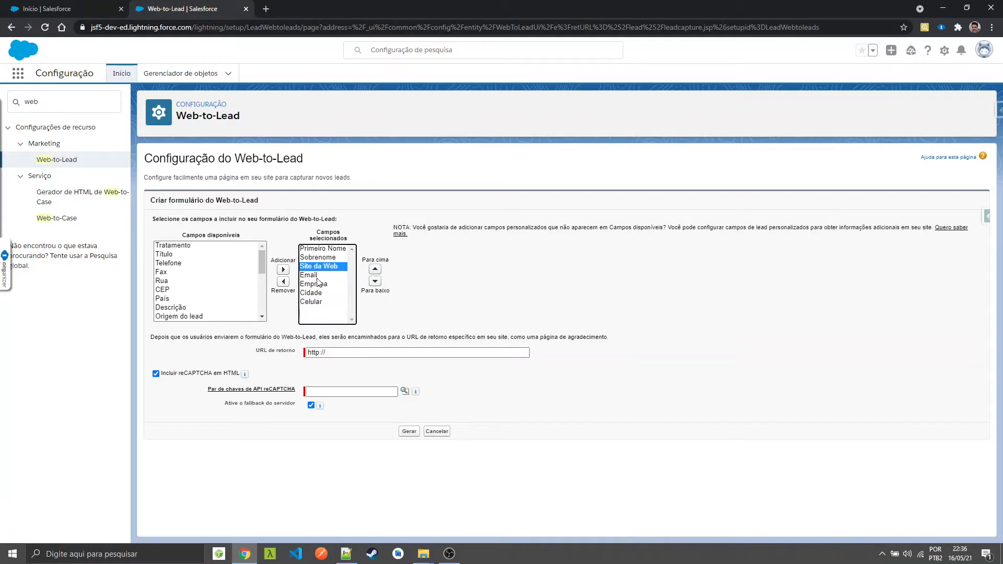
pyautogui.click(375, 282)
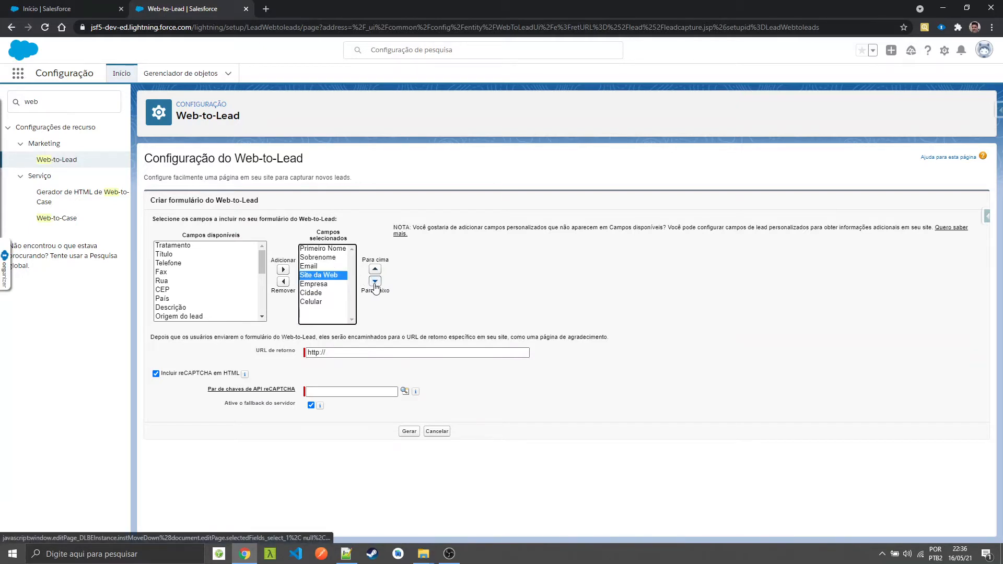
pyautogui.click(375, 282)
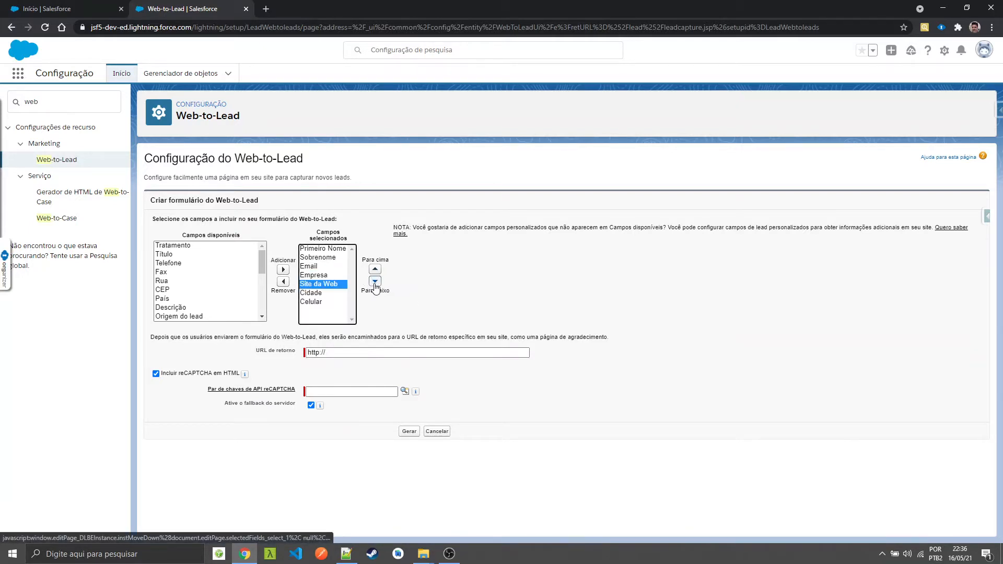
# Move the Celular field up to sit between Sobrenome and Email in the selected fields
pyautogui.click(324, 294)
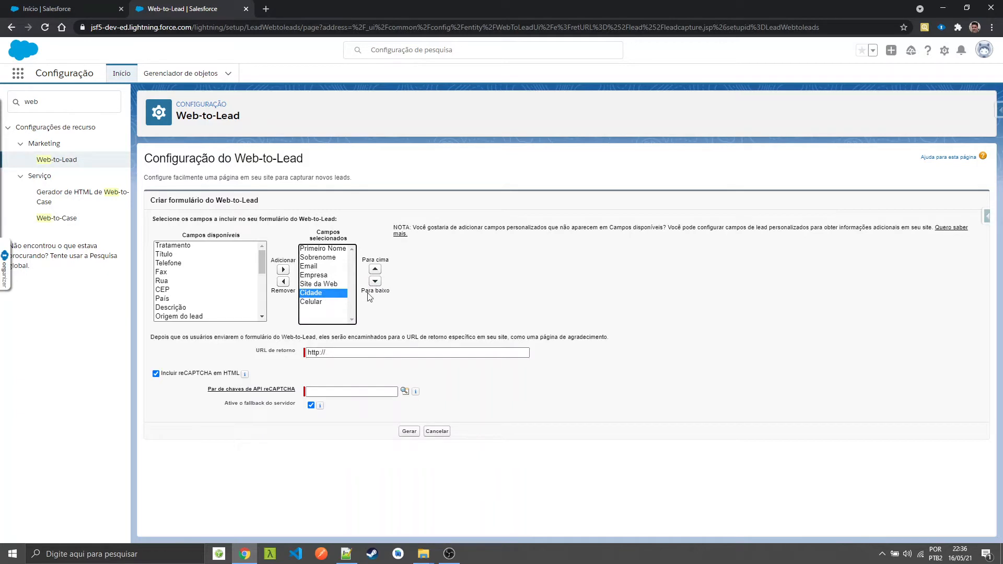
pyautogui.click(320, 302)
pyautogui.click(374, 271)
pyautogui.click(375, 270)
pyautogui.click(374, 270)
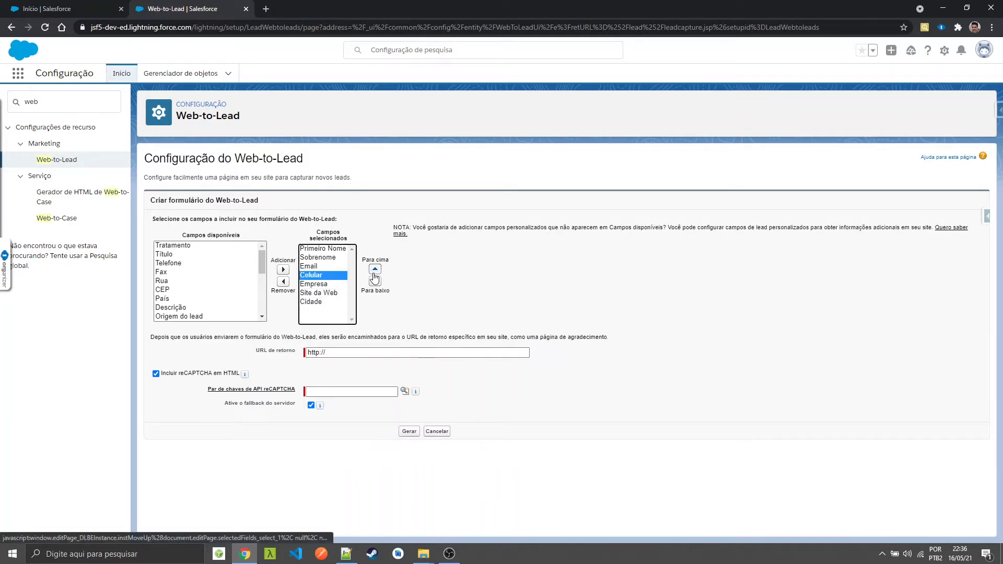
pyautogui.click(375, 271)
pyautogui.click(467, 276)
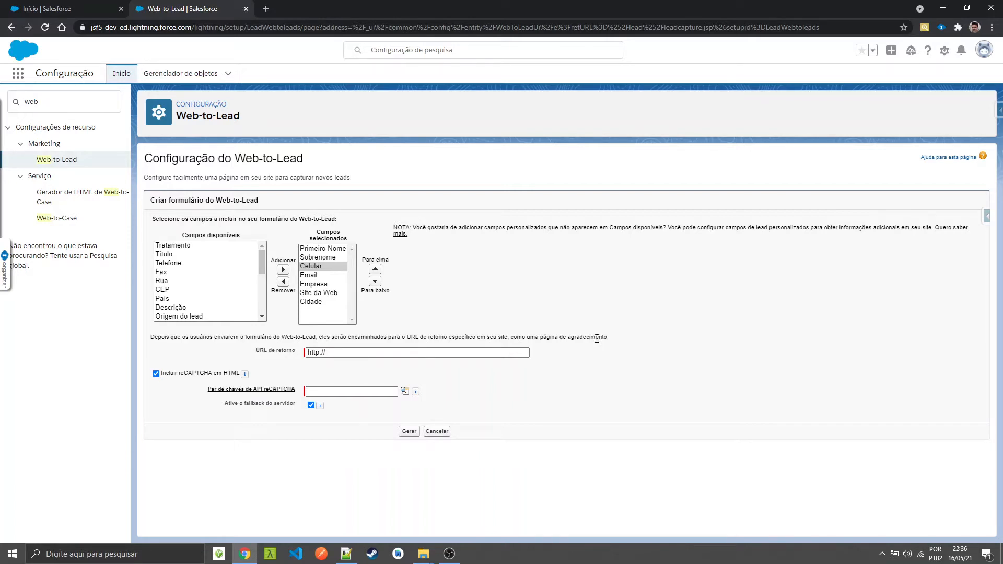
pyautogui.click(377, 354)
pyautogui.write('www')
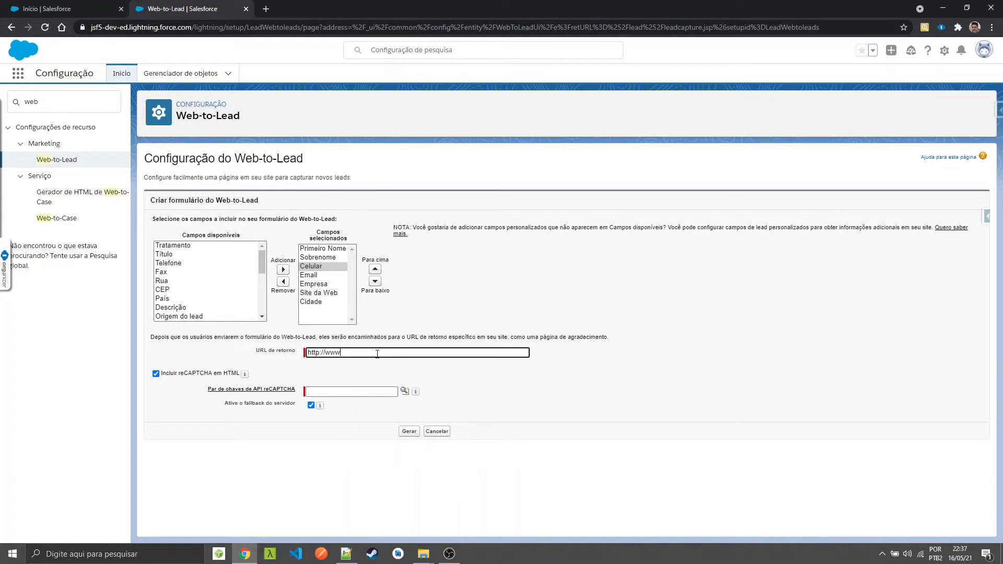
pyautogui.write('.google.com')
pyautogui.click(156, 374)
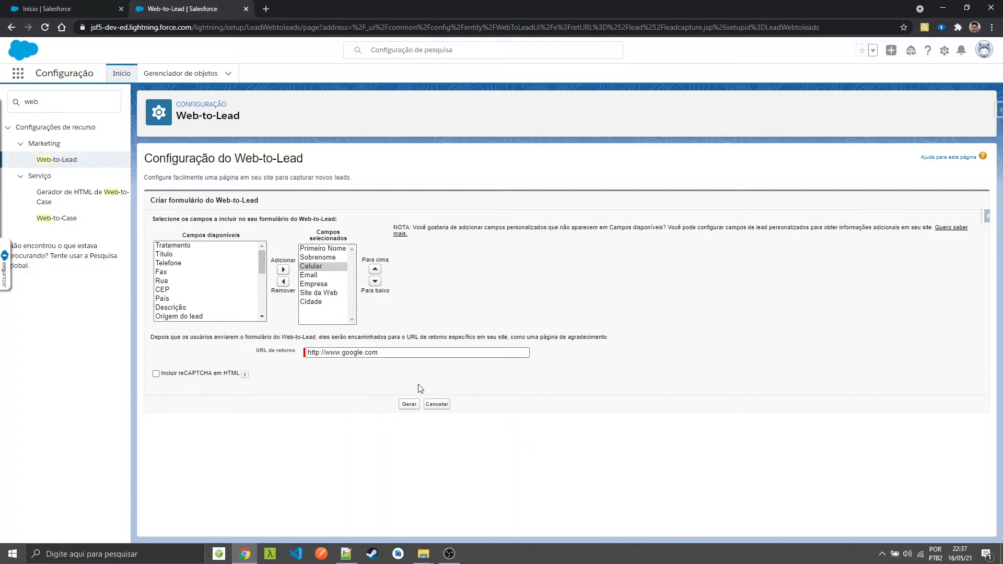
# Generate the form's HTML code and paste it into the empty wtcl.html file in Notepad++
pyautogui.click(409, 405)
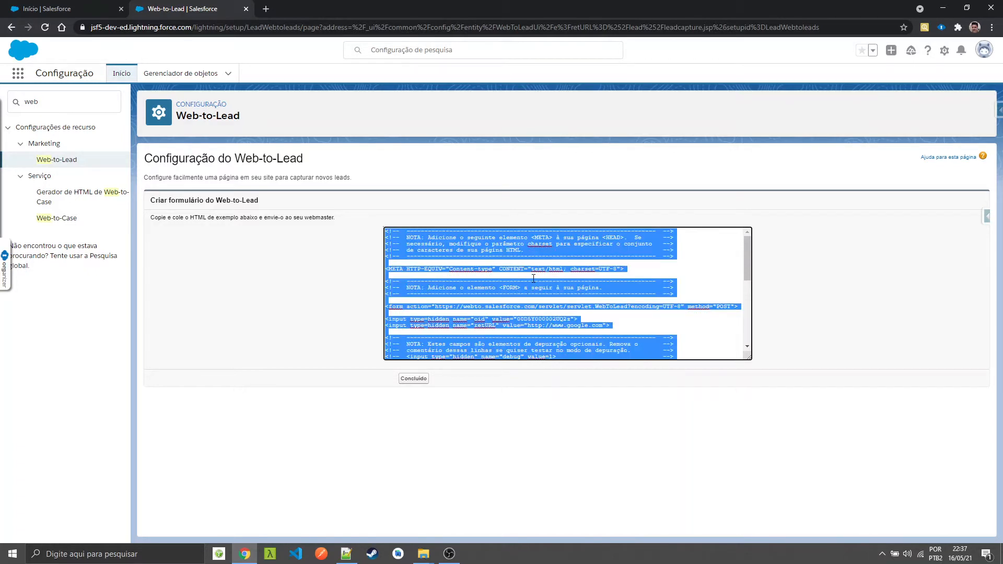
pyautogui.click(346, 554)
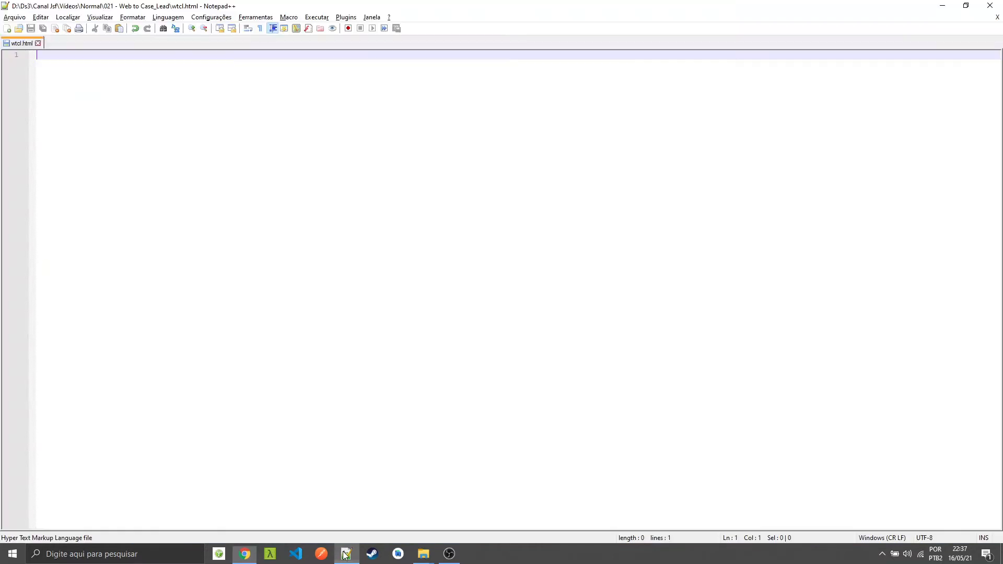
pyautogui.hotkey('ctrl', 'v')
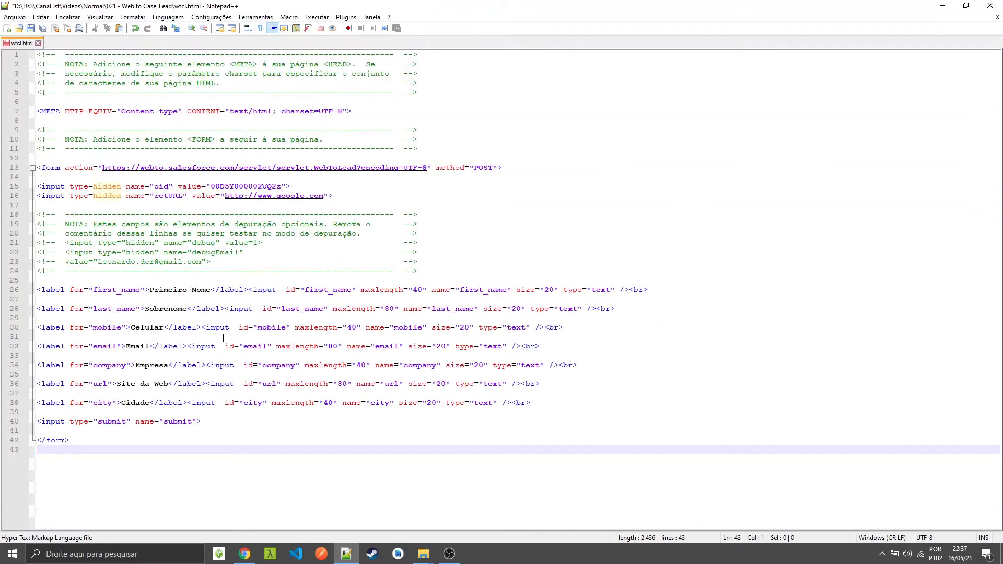
# Add an HTML skeleton above the pasted code with <!DOCTYPE html>, head and body sections, and a closing </html> tag
pyautogui.click(461, 54)
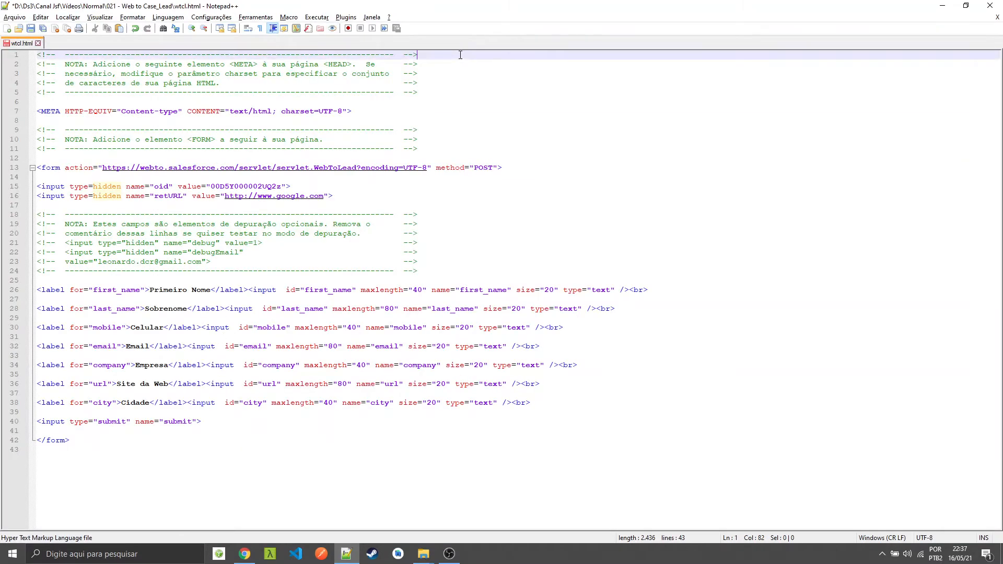
pyautogui.press('Home')
pyautogui.press('Return')
pyautogui.press('Return')
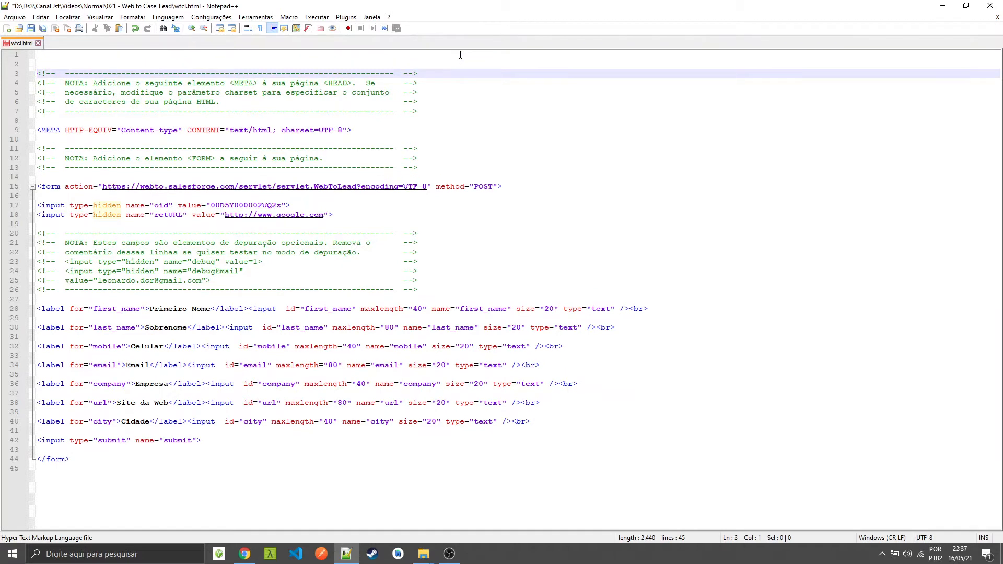
pyautogui.press('Up')
pyautogui.press('Up')
pyautogui.write('<!DOCTYPE html>')
pyautogui.press('Return')
pyautogui.press('Return')
pyautogui.write('</html>')
pyautogui.press('Up')
pyautogui.press('Tab')
pyautogui.write('<head>')
pyautogui.press('Return')
pyautogui.write('</head>     ')
pyautogui.write('<body>')
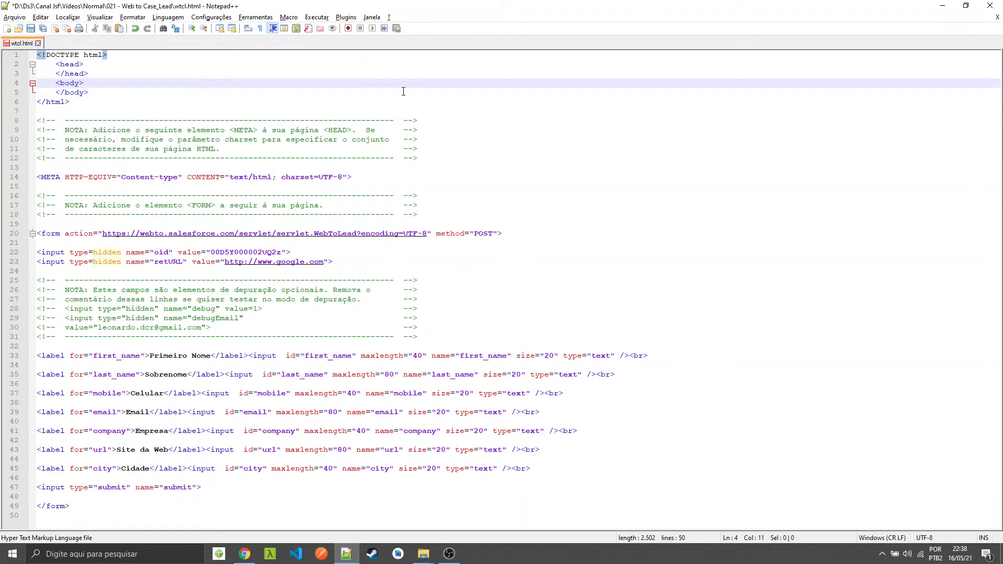
# Move the META Content-type line into the head section and delete the instruction comments above the form
pyautogui.moveTo(360, 177); pyautogui.dragTo(30, 178)
pyautogui.hotkey('ctrl', 'x')
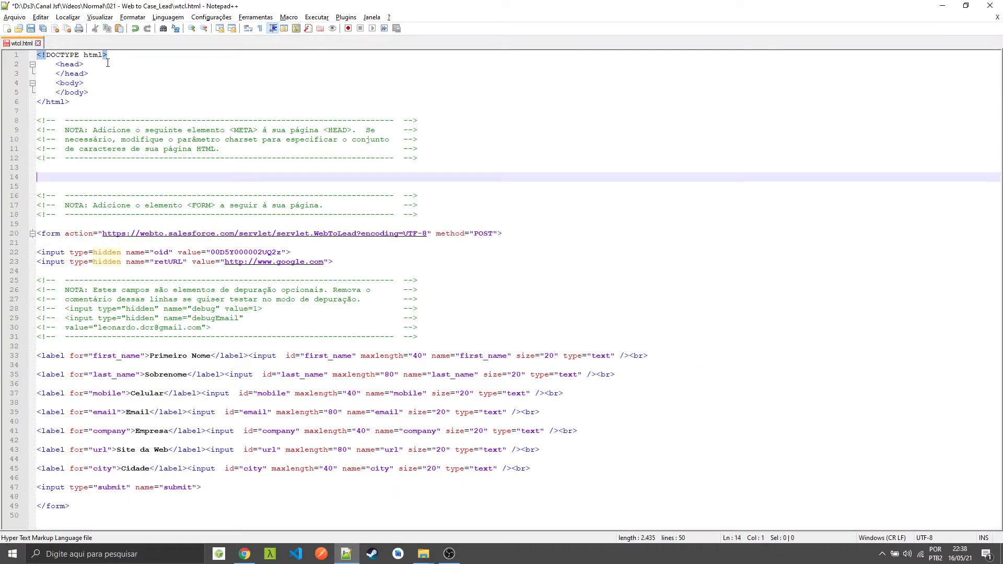
pyautogui.click(108, 62)
pyautogui.press('Return')
pyautogui.hotkey('ctrl', 'v')
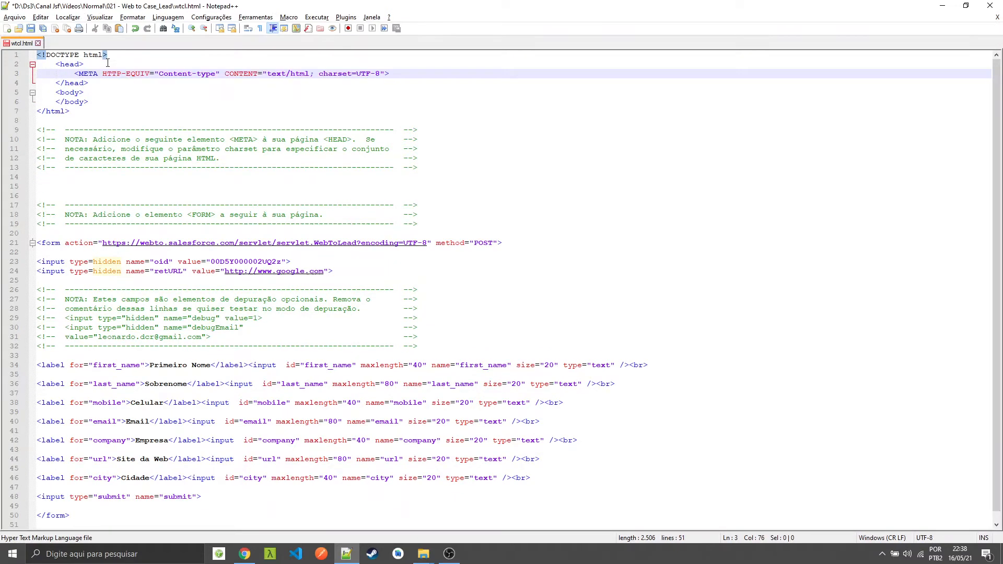
pyautogui.moveTo(39, 120); pyautogui.dragTo(623, 224)
pyautogui.press('Delete')
# Move the entire form block from below </html> into the body section, leaving no blank line before </body>
pyautogui.press('Down')
pyautogui.press('Down')
pyautogui.hotkey('shift', 'Down')
pyautogui.hotkey('shift', 'Down')
pyautogui.hotkey('shift', 'Down')
pyautogui.hotkey('shift', 'Down')
pyautogui.hotkey('shift', 'Down')
pyautogui.hotkey('shift', 'Down')
pyautogui.hotkey('shift', 'Down')
pyautogui.hotkey('shift', 'Down')
pyautogui.hotkey('shift', 'Down')
pyautogui.hotkey('shift', 'Down')
pyautogui.hotkey('shift', 'Down')
pyautogui.hotkey('shift', 'Down')
pyautogui.hotkey('shift', 'Down')
pyautogui.hotkey('shift', 'Down')
pyautogui.hotkey('shift', 'Down')
pyautogui.hotkey('shift', 'Down')
pyautogui.hotkey('shift', 'Down')
pyautogui.hotkey('shift', 'Down')
pyautogui.hotkey('shift', 'Down')
pyautogui.hotkey('shift', 'Down')
pyautogui.hotkey('shift', 'Down')
pyautogui.hotkey('shift', 'Down')
pyautogui.hotkey('shift', 'Down')
pyautogui.hotkey('shift', 'Down')
pyautogui.hotkey('shift', 'Down')
pyautogui.hotkey('shift', 'Down')
pyautogui.hotkey('shift', 'Down')
pyautogui.hotkey('shift', 'Down')
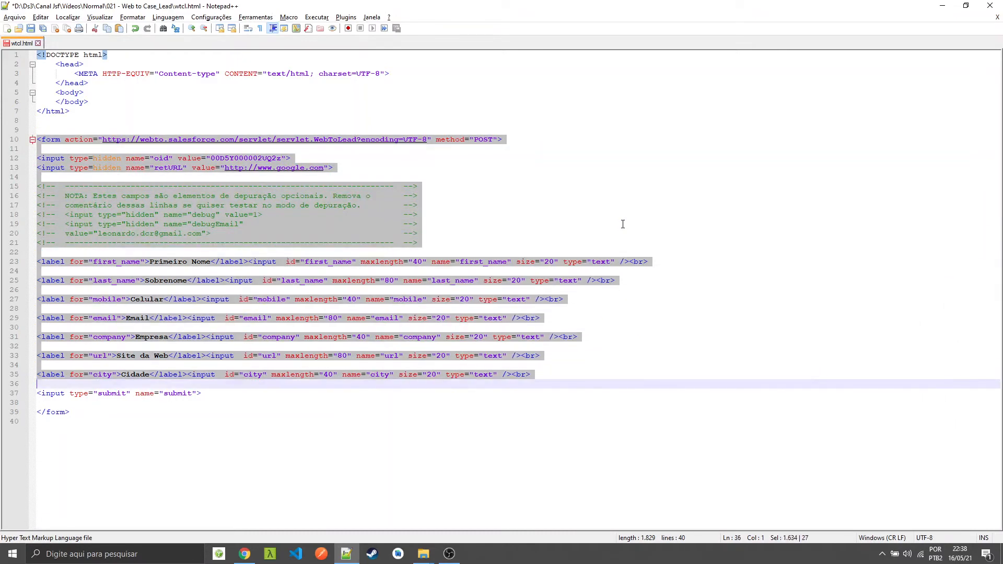
pyautogui.press('super+space')
pyautogui.hotkey('shift', 'Down')
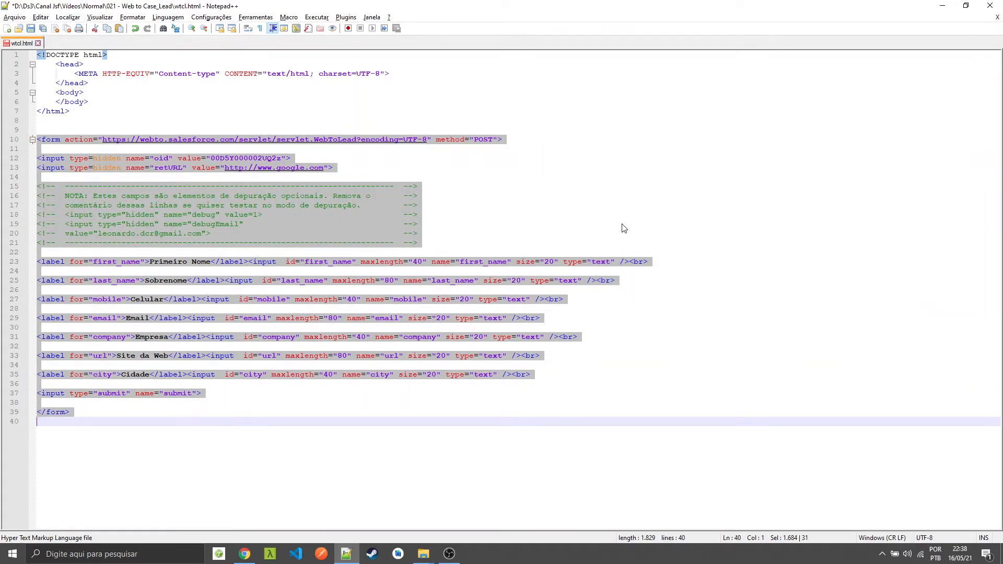
pyautogui.press('Delete')
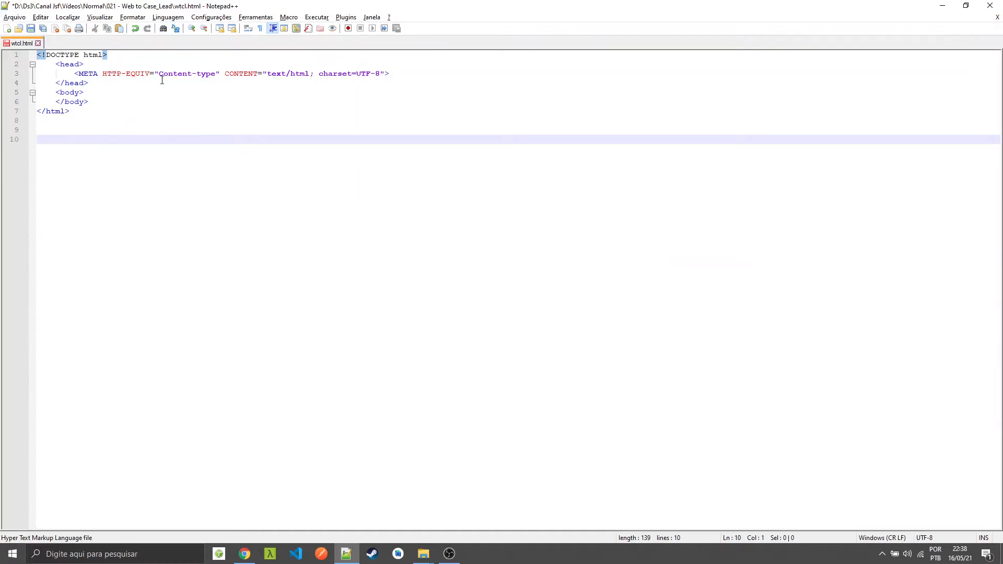
pyautogui.click(133, 91)
pyautogui.press('Return')
pyautogui.hotkey('ctrl', 'v')
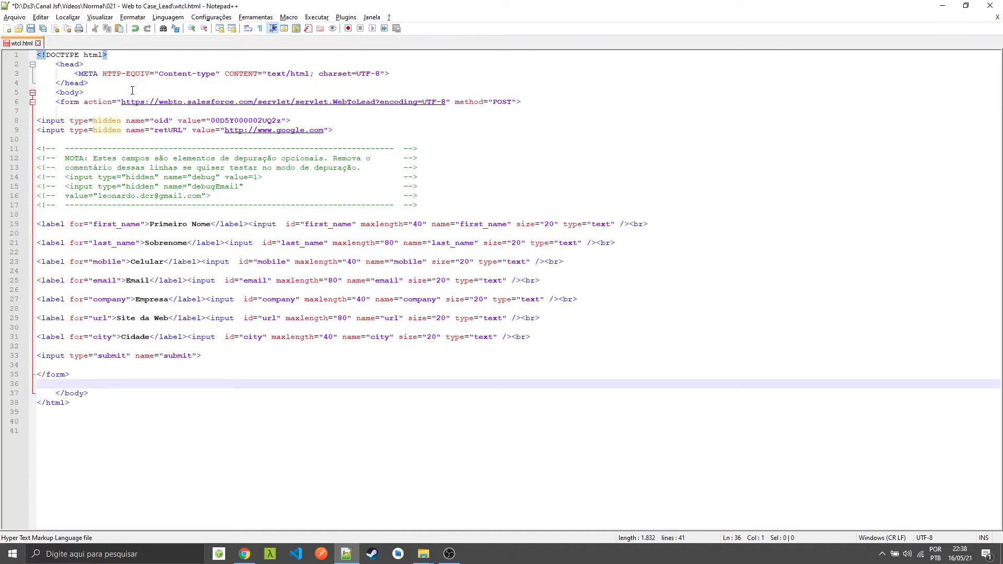
pyautogui.press('BackSpace')
# Indent the form tags one level inside the body and the form's contents one level further
pyautogui.moveTo(75, 374); pyautogui.dragTo(2, 123)
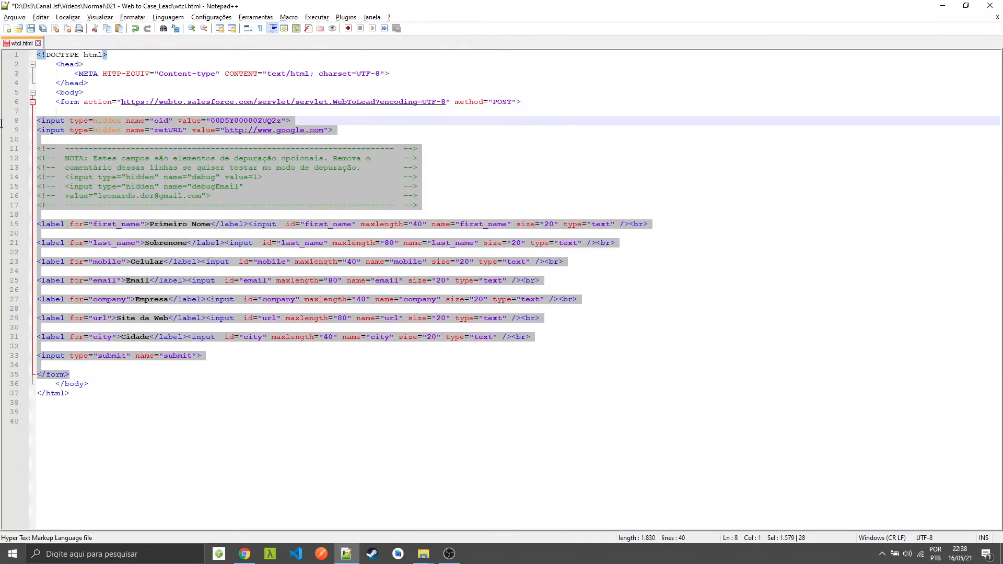
pyautogui.press('Tab')
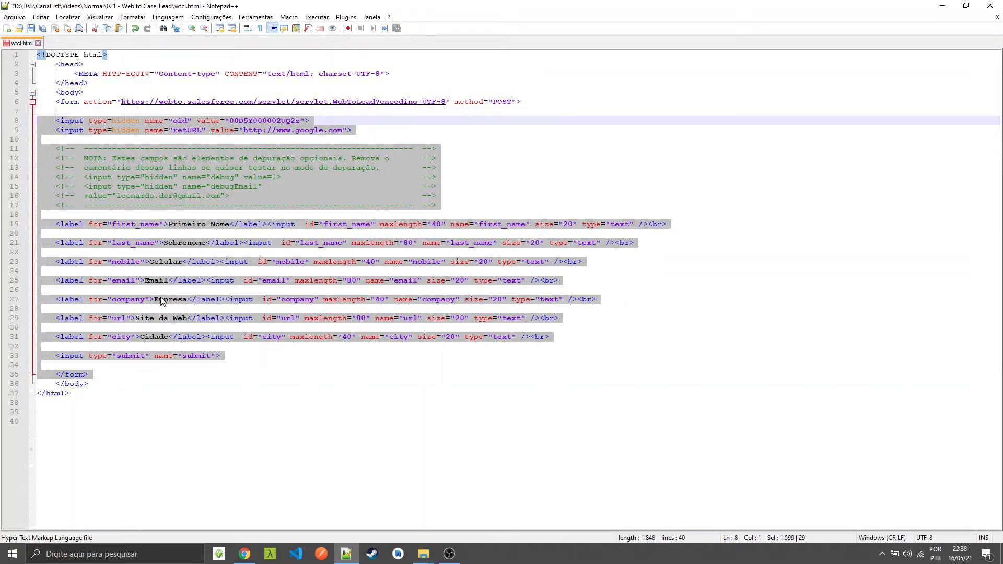
pyautogui.press('Tab')
pyautogui.click(58, 104)
pyautogui.press('Tab')
pyautogui.moveTo(75, 120); pyautogui.dragTo(333, 360)
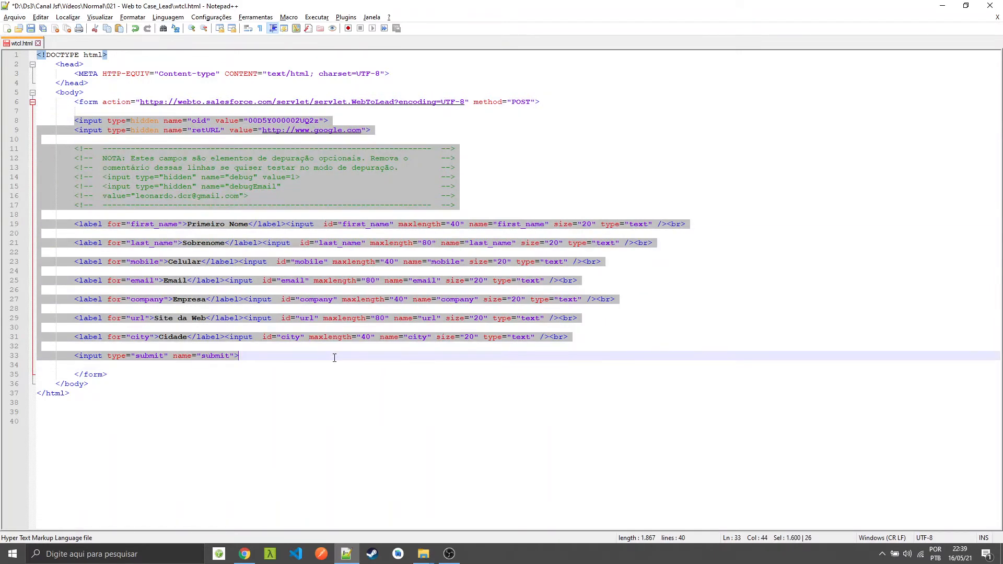
pyautogui.press('Tab')
pyautogui.click(185, 387)
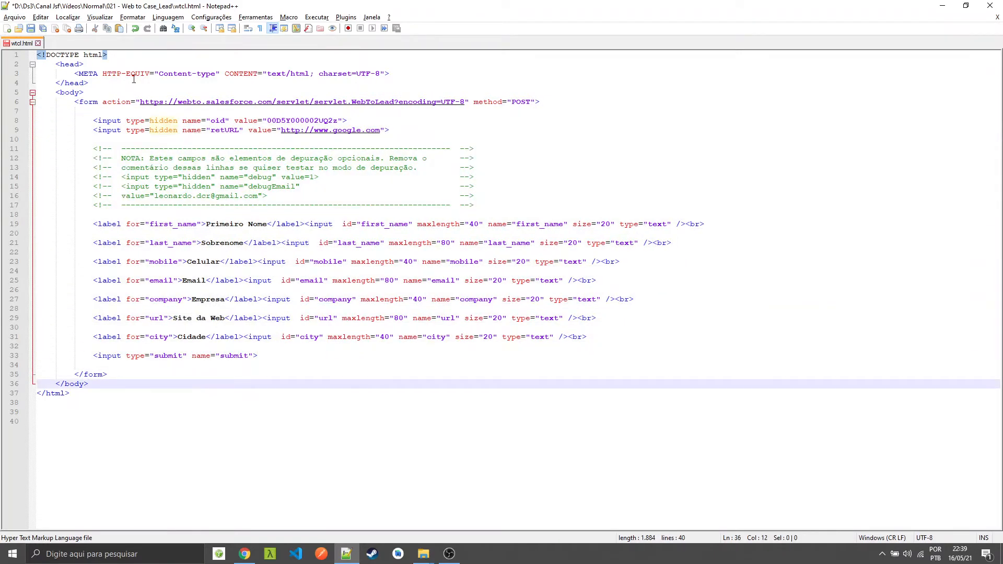
# Insert an empty h1 element on a new line directly after the opening body tag
pyautogui.click(121, 93)
pyautogui.press('Return')
pyautogui.write('<H')
pyautogui.press('BackSpace')
pyautogui.write('h1')
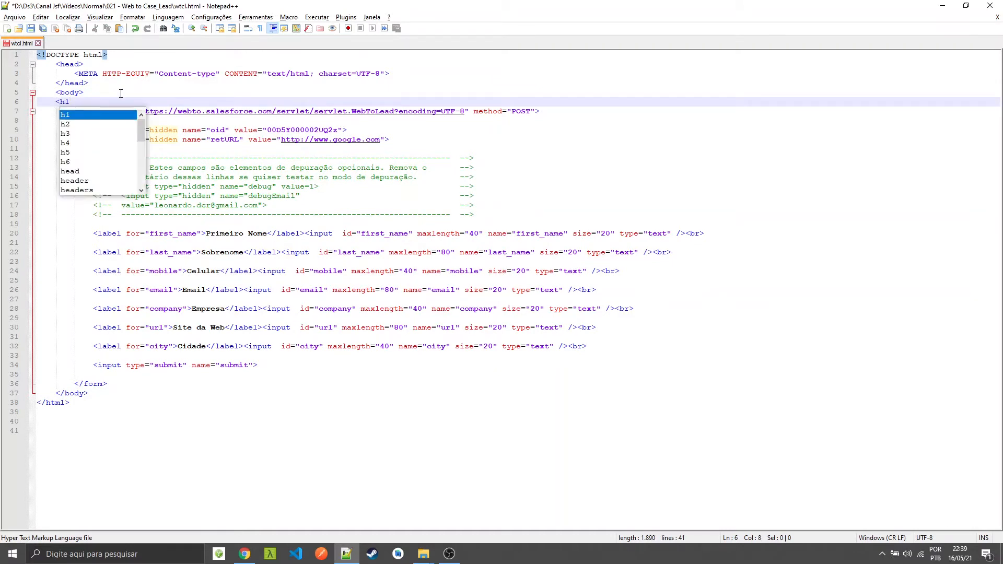
pyautogui.write('></h1>')
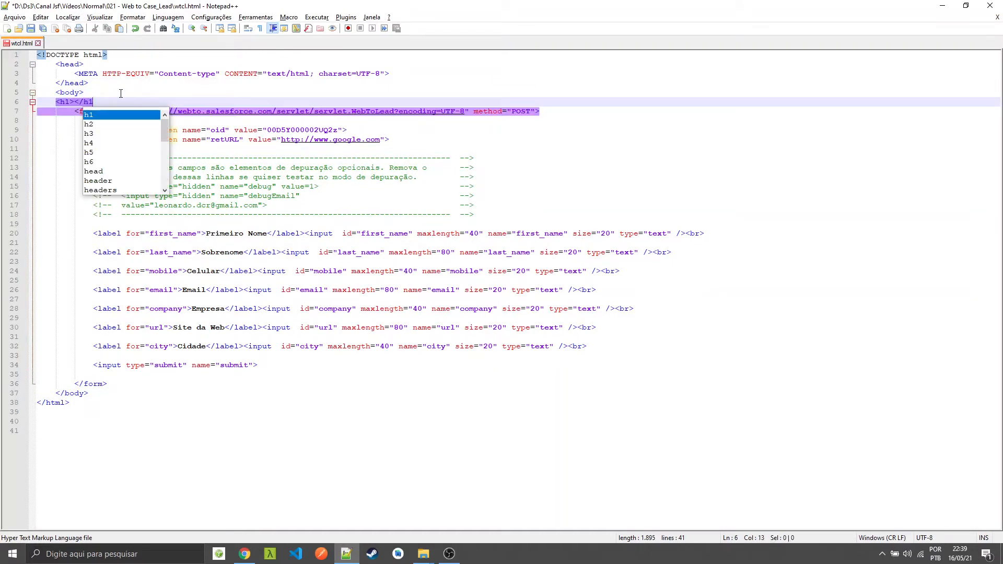
pyautogui.press('Left')
pyautogui.press('Left')
pyautogui.press('Left')
pyautogui.press('Left')
pyautogui.press('Left')
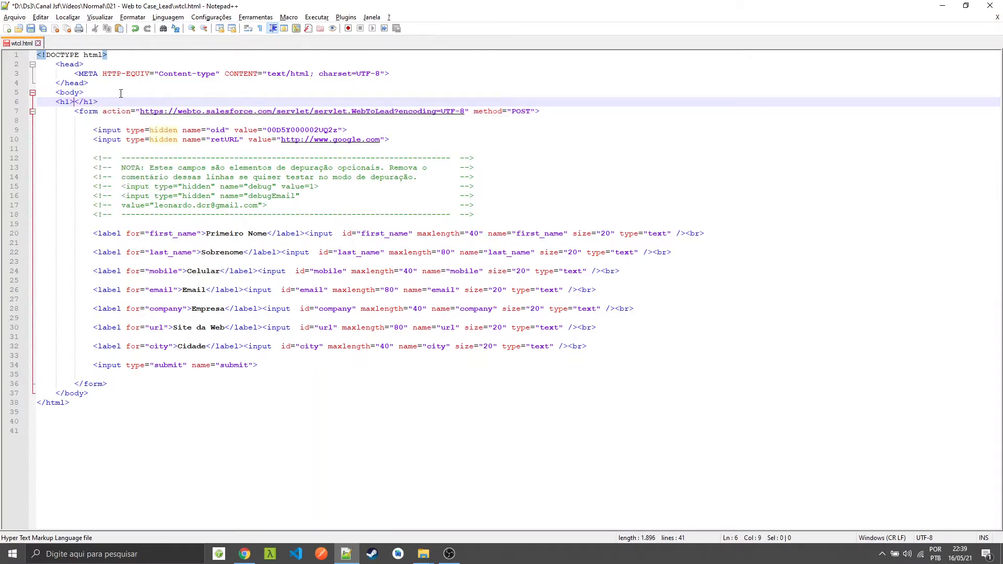
# Write "Exemplo de Web-to-Lead" as the h1 heading text, indent the line one level inside the body and save the file
pyautogui.write('Exemplo de Web-to-')
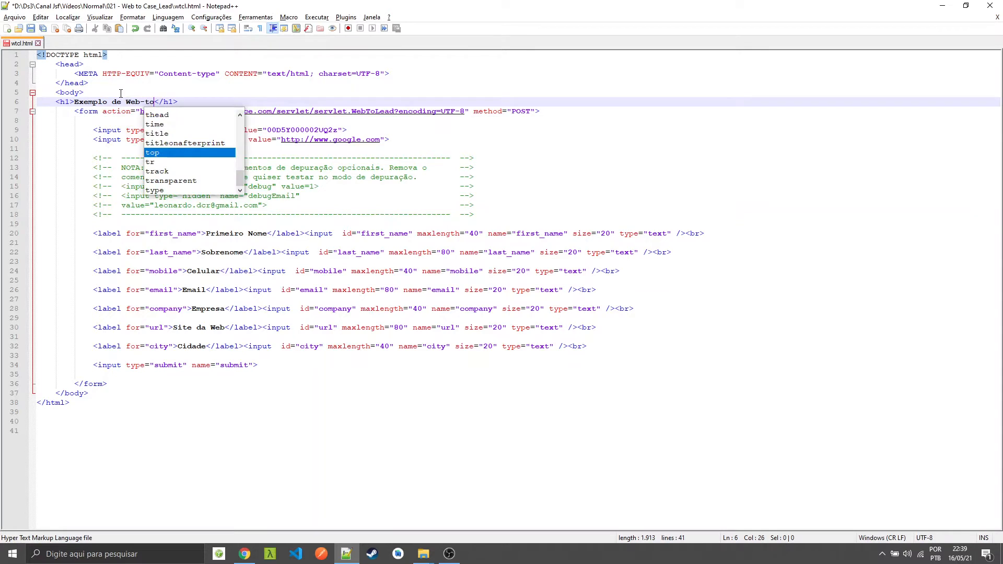
pyautogui.write('Lead')
pyautogui.press('Home')
pyautogui.press('Tab')
pyautogui.hotkey('ctrl', 's')
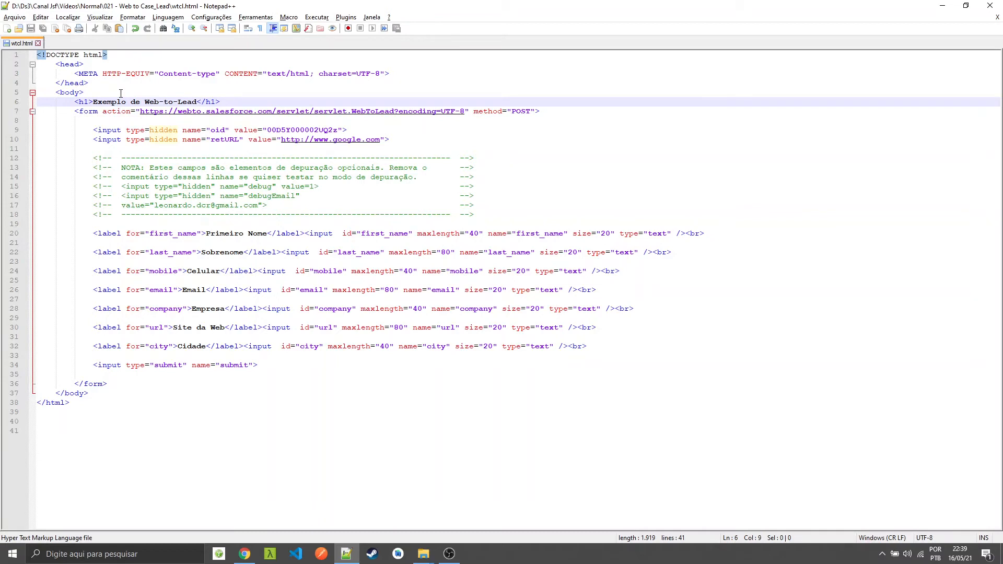
pyautogui.click(139, 57)
# Switch to wtcl.html in Chrome and fill in the test lead's first name, last name and mobile number
pyautogui.hotkey('alt', 'Tab')
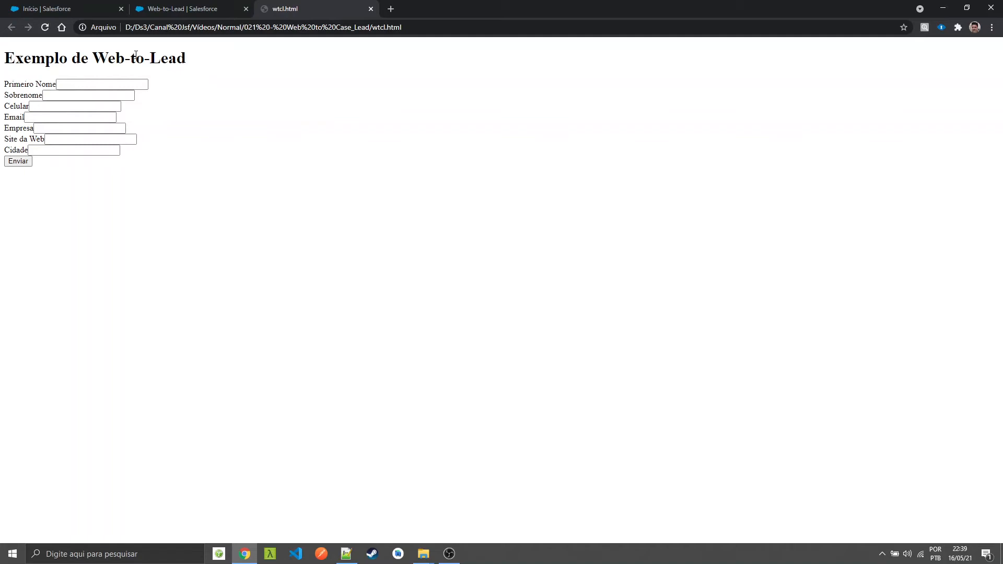
pyautogui.click(105, 84)
pyautogui.write('w')
pyautogui.press('Tab')
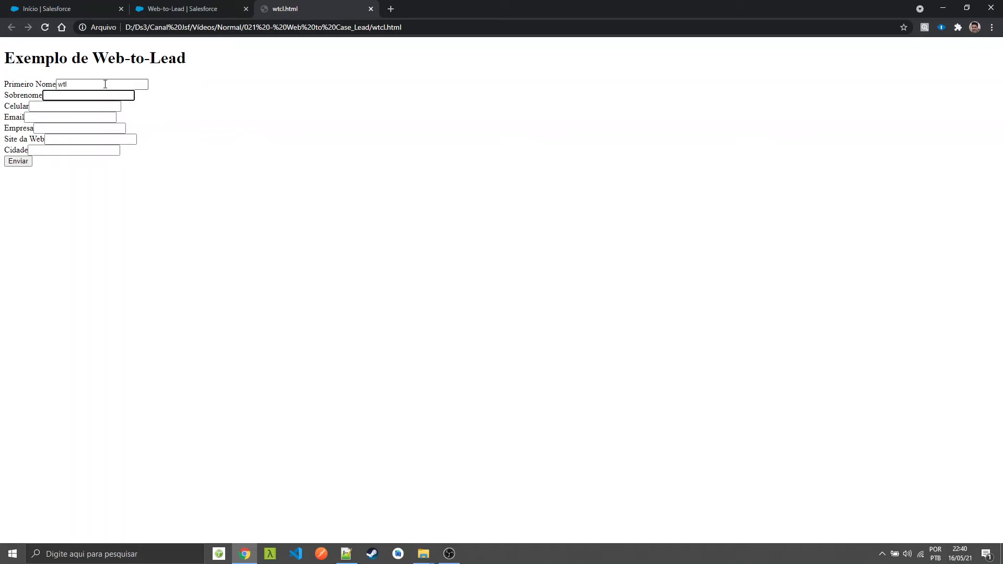
pyautogui.write('wtls')
pyautogui.press('Tab')
pyautogui.write('12345678')
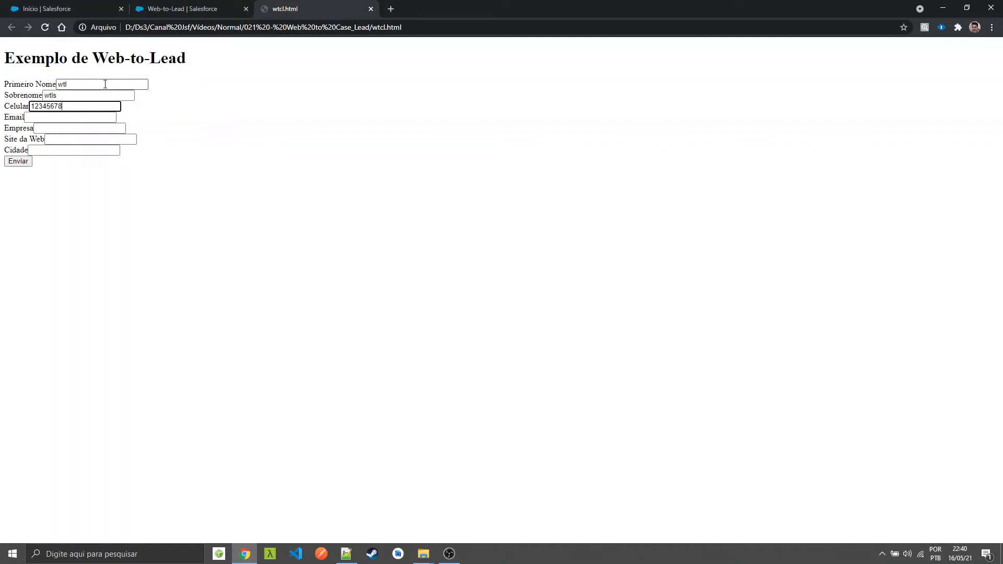
# Fill in the lead's email, company "wtl", website "wtl.com" and city "Belo Horizonte", and submit the form
pyautogui.press('Tab')
pyautogui.write('wtl@wtl.com')
pyautogui.press('Tab')
pyautogui.write('wtl')
pyautogui.press('Tab')
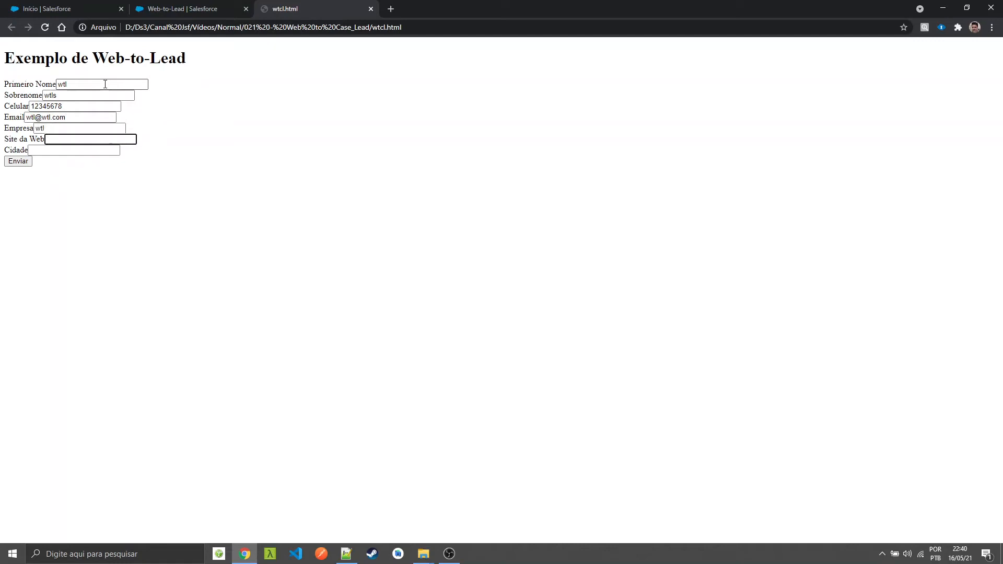
pyautogui.write('wtl.com')
pyautogui.press('Tab')
pyautogui.write('Belo Horizonte')
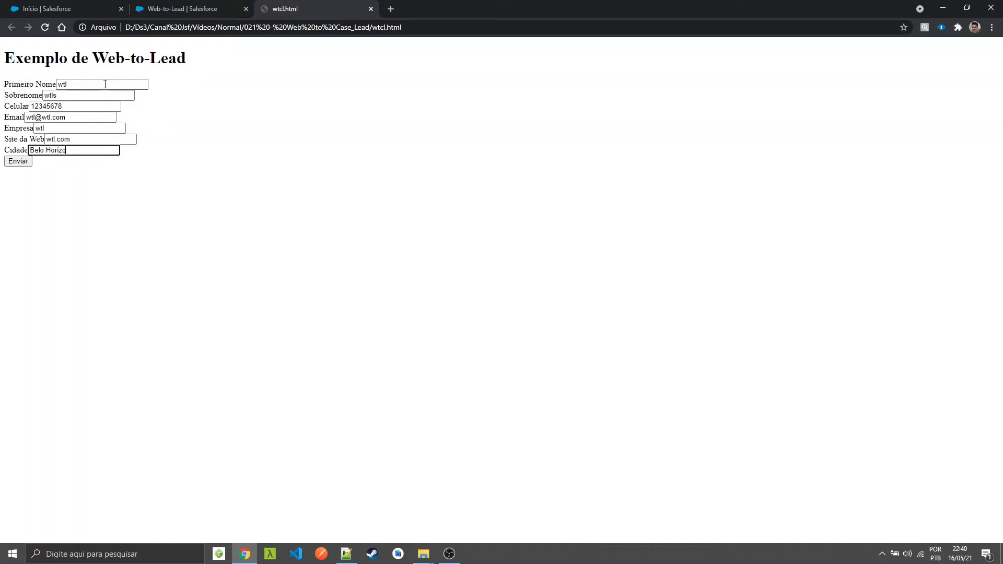
pyautogui.click(17, 163)
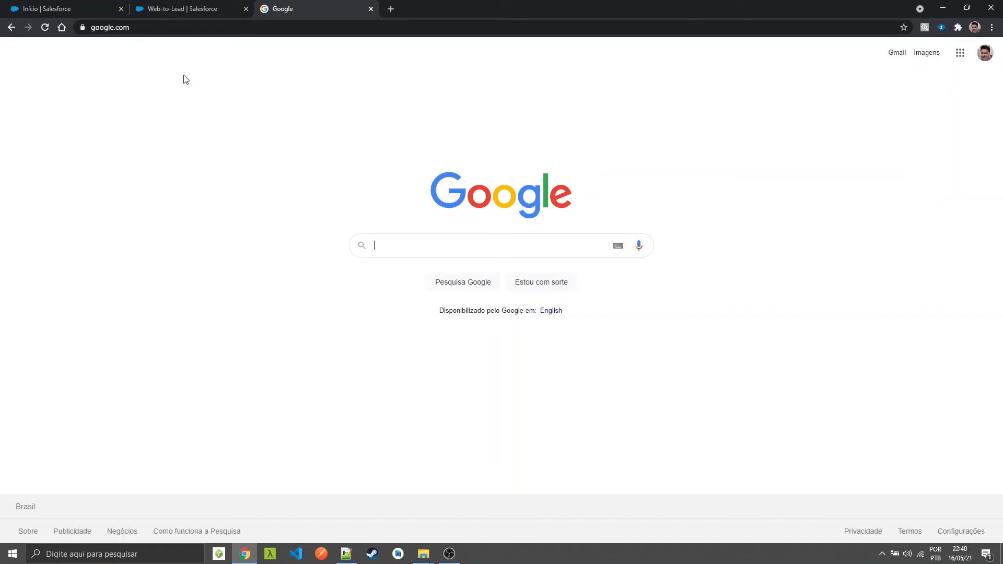
# In Salesforce, open the Leads de hoje list view and display the details of the lead submitted through the form
pyautogui.click(81, 6)
pyautogui.click(20, 78)
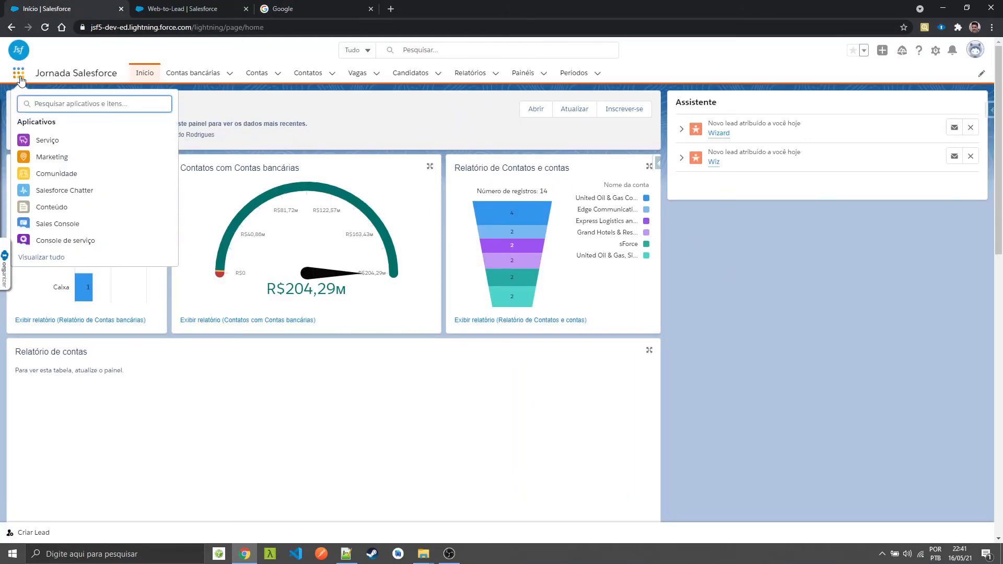
pyautogui.write('leads')
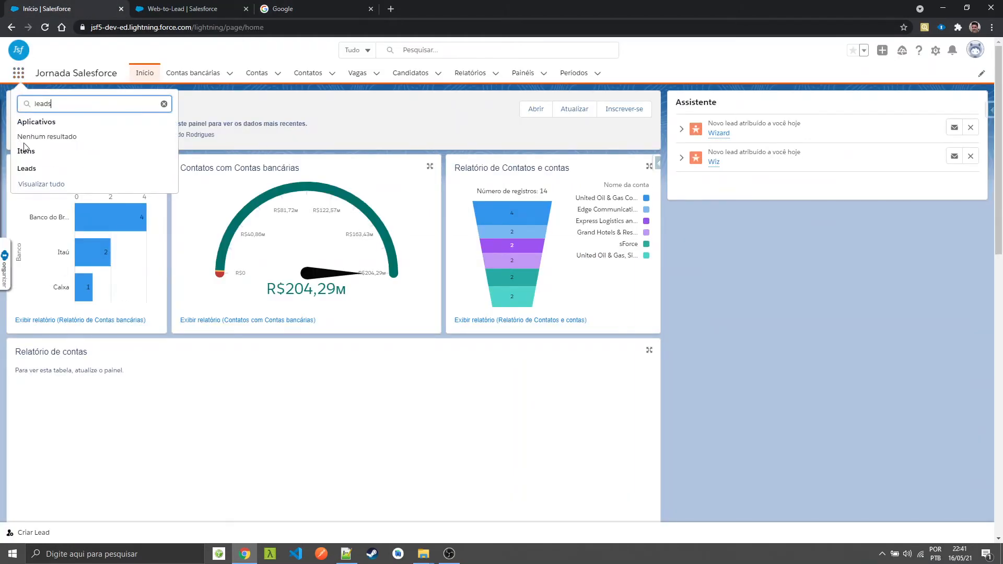
pyautogui.click(23, 172)
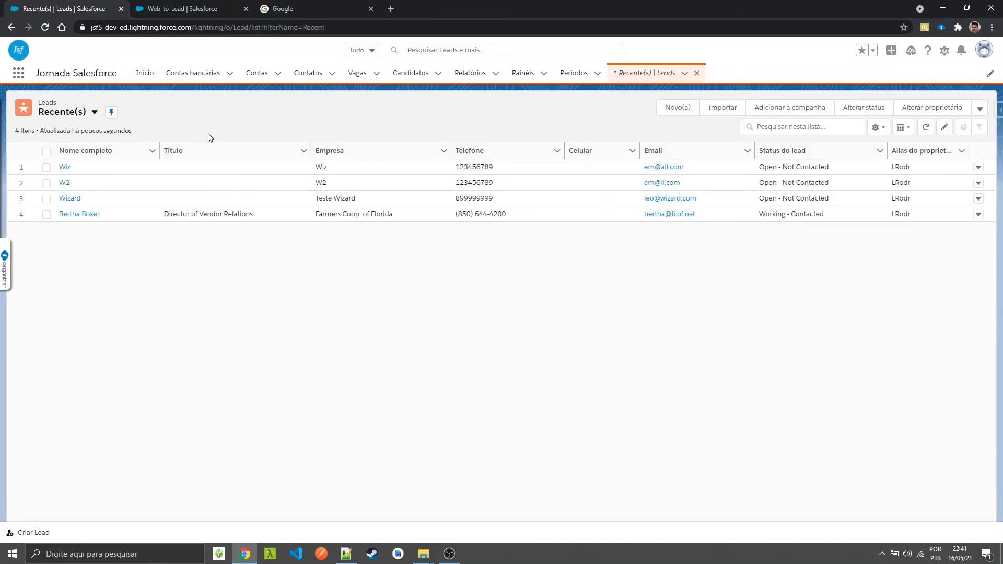
pyautogui.click(95, 113)
pyautogui.click(93, 148)
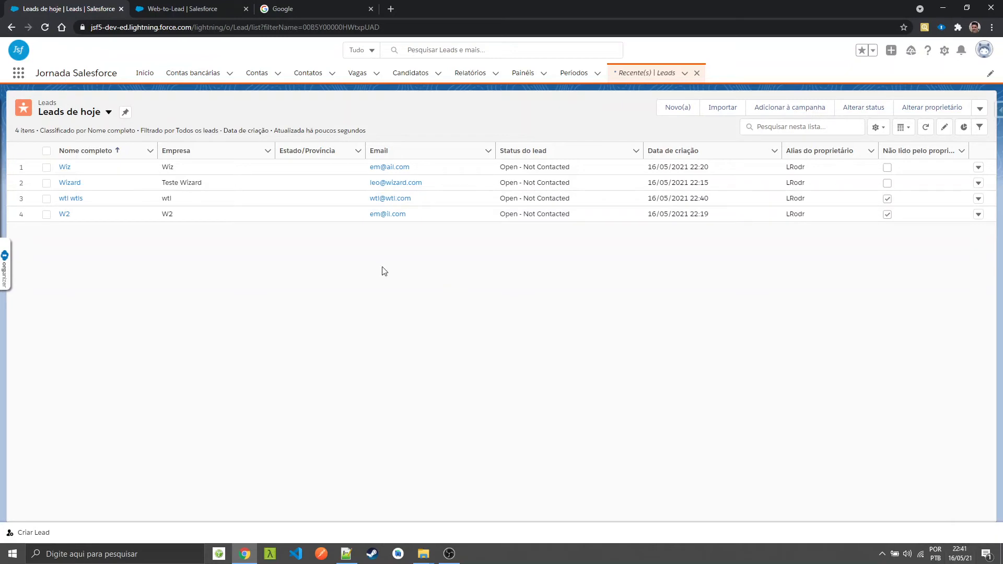
pyautogui.click(70, 204)
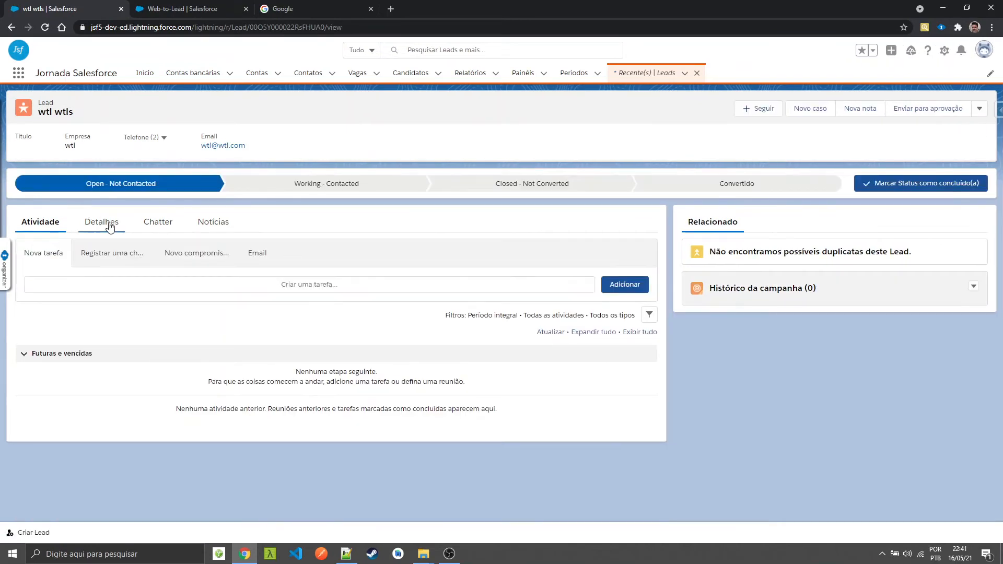
pyautogui.click(110, 225)
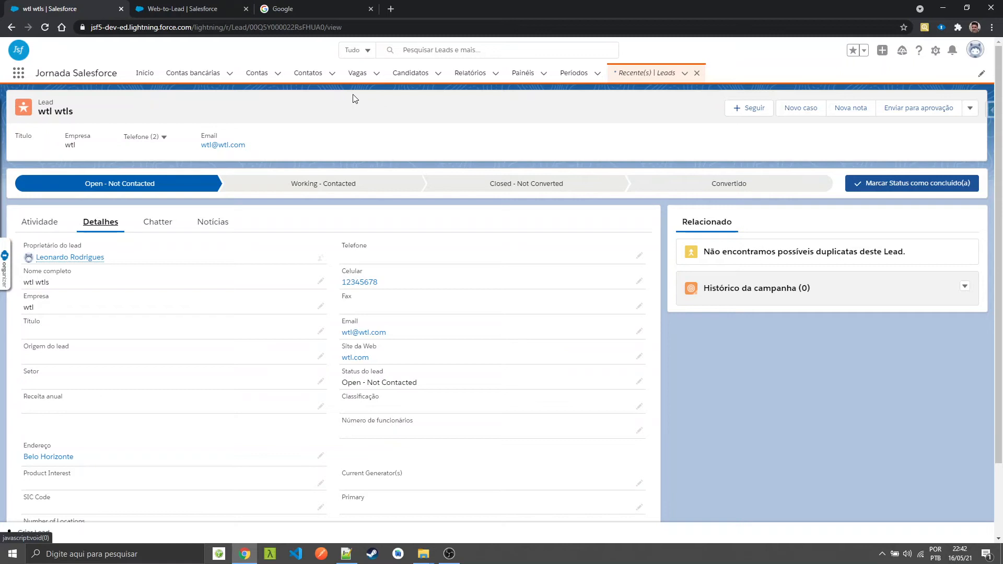
# In the Web-to-Case settings, choose Web as the default case origin and save
pyautogui.click(216, 9)
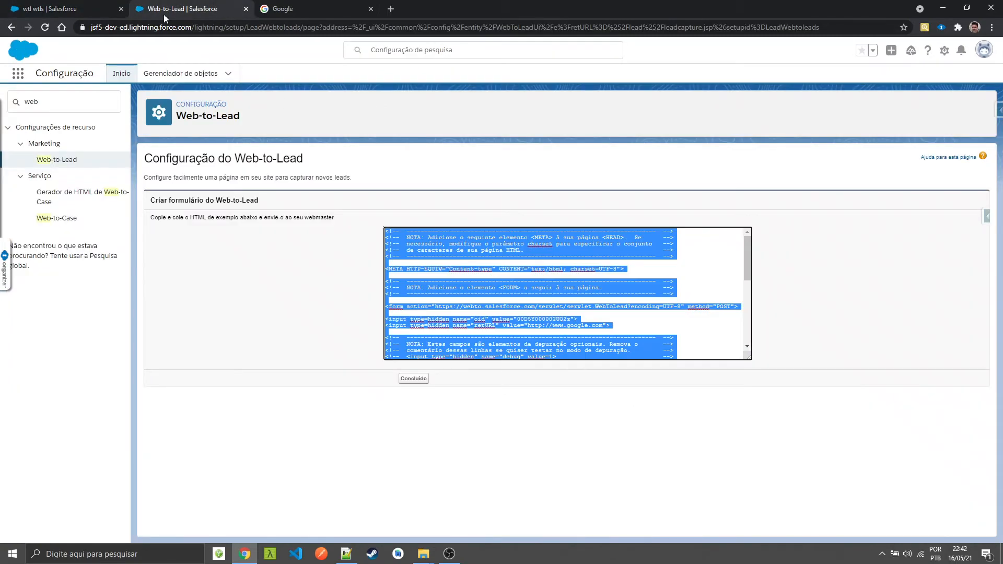
pyautogui.click(58, 219)
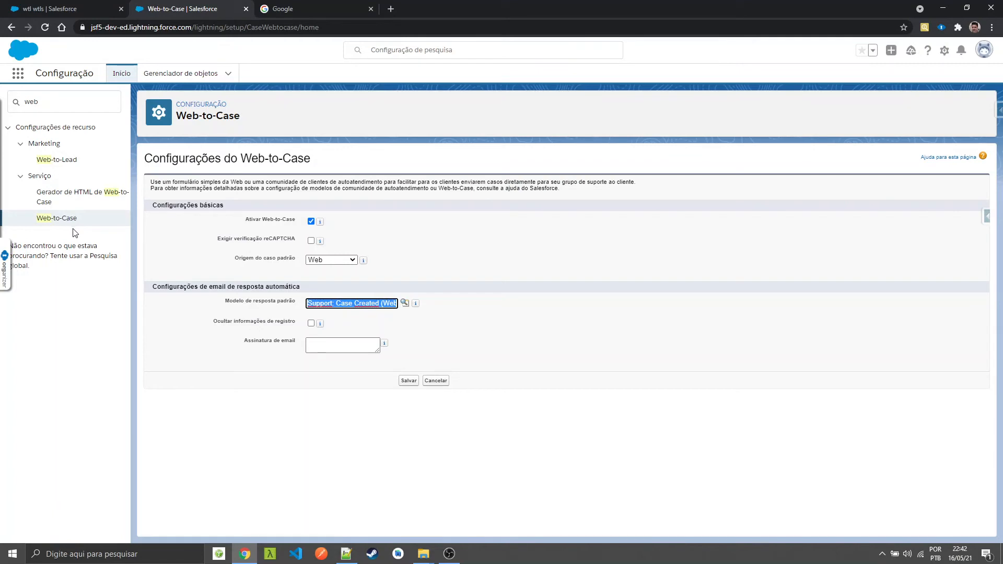
pyautogui.click(335, 260)
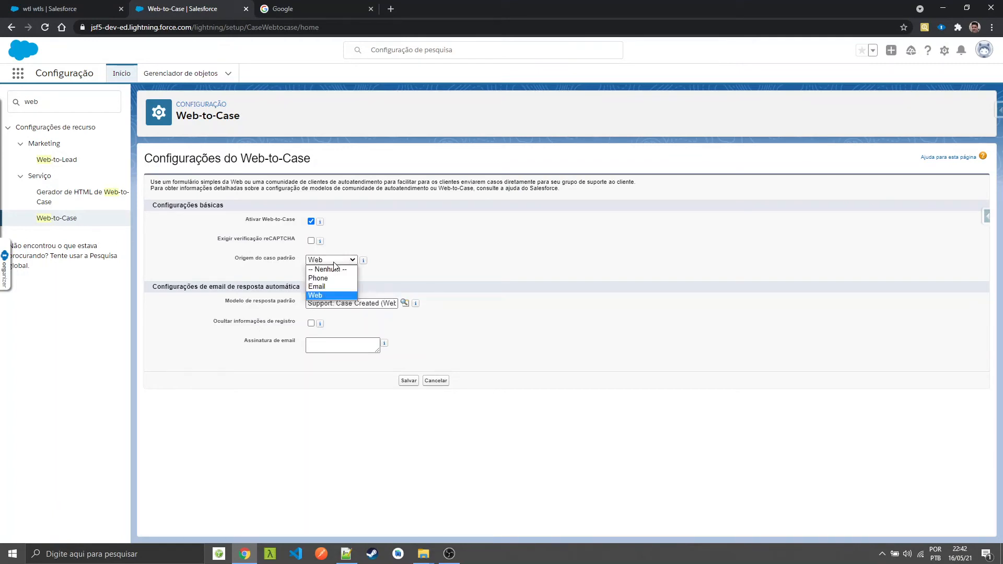
pyautogui.click(320, 297)
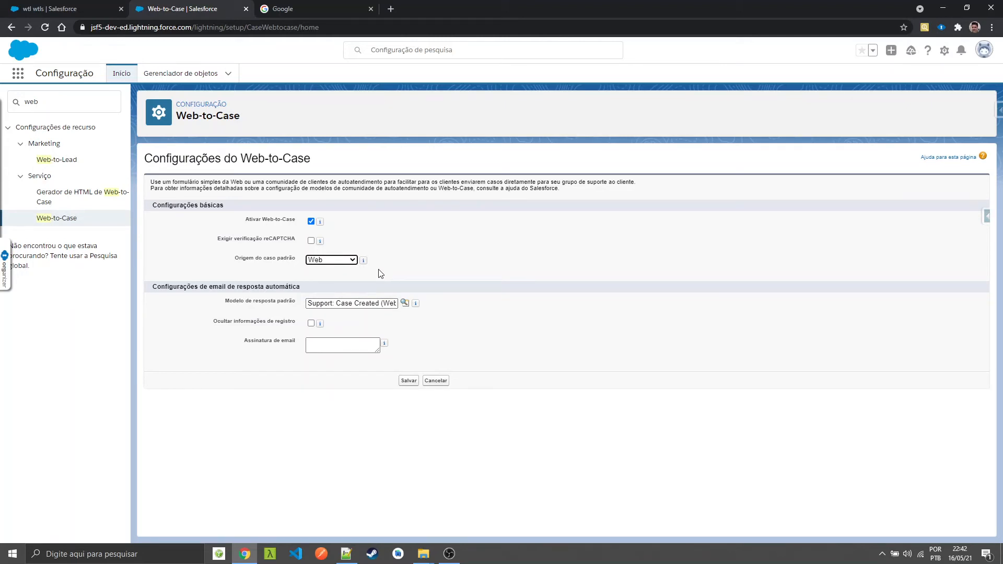
pyautogui.click(409, 383)
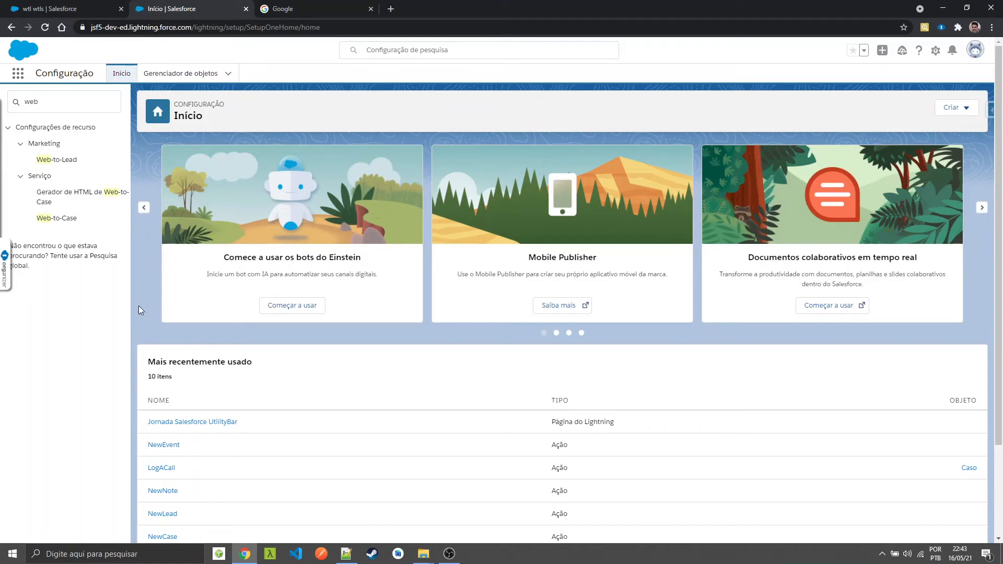
pyautogui.click(82, 197)
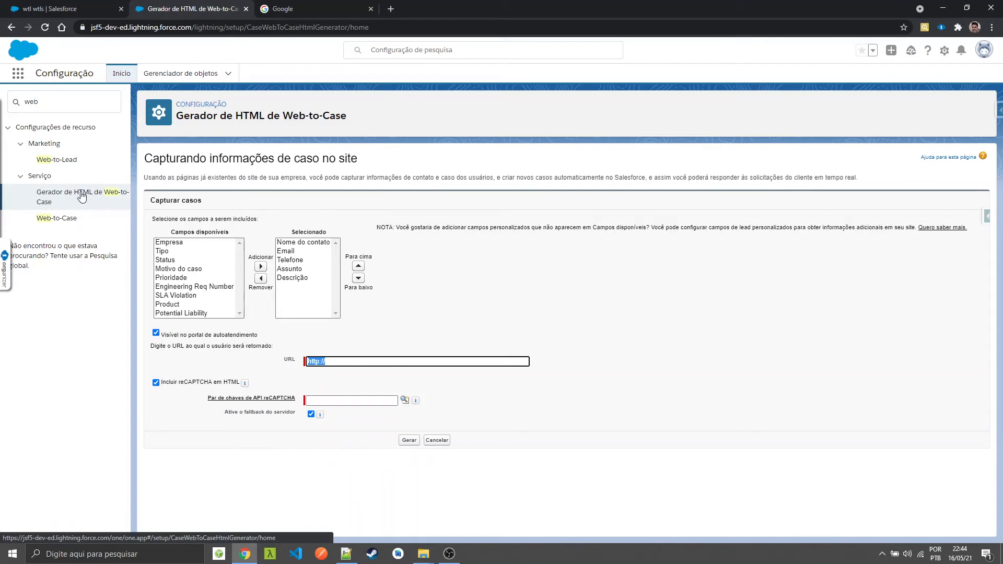
pyautogui.click(370, 361)
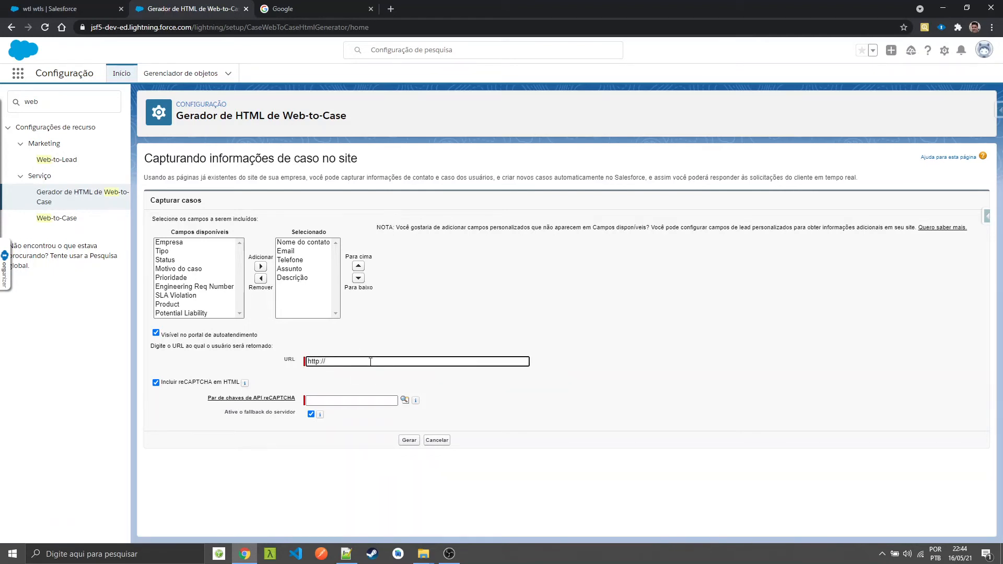
pyautogui.write('google.com')
pyautogui.write('www.')
pyautogui.press('Tab')
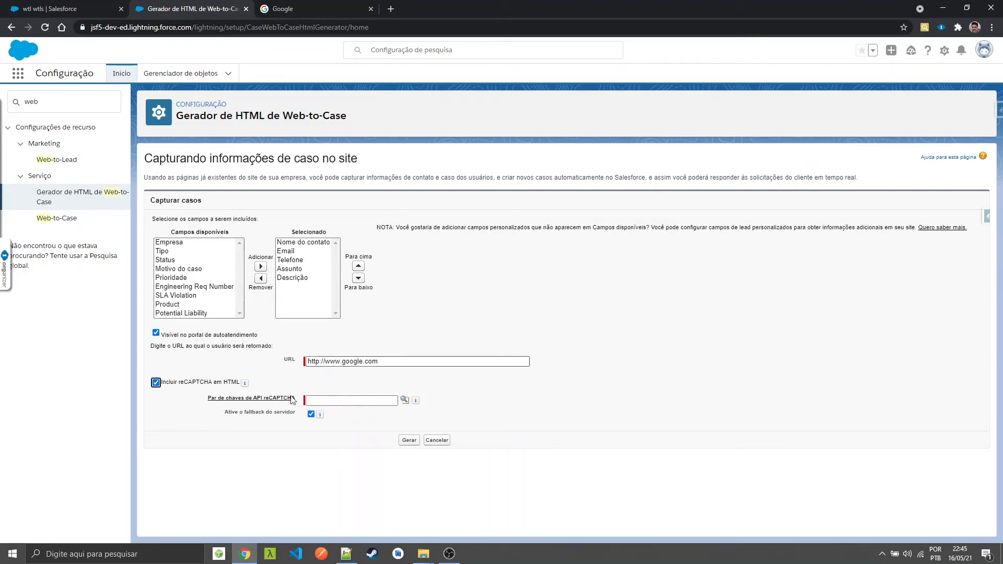
pyautogui.click(156, 383)
pyautogui.click(410, 416)
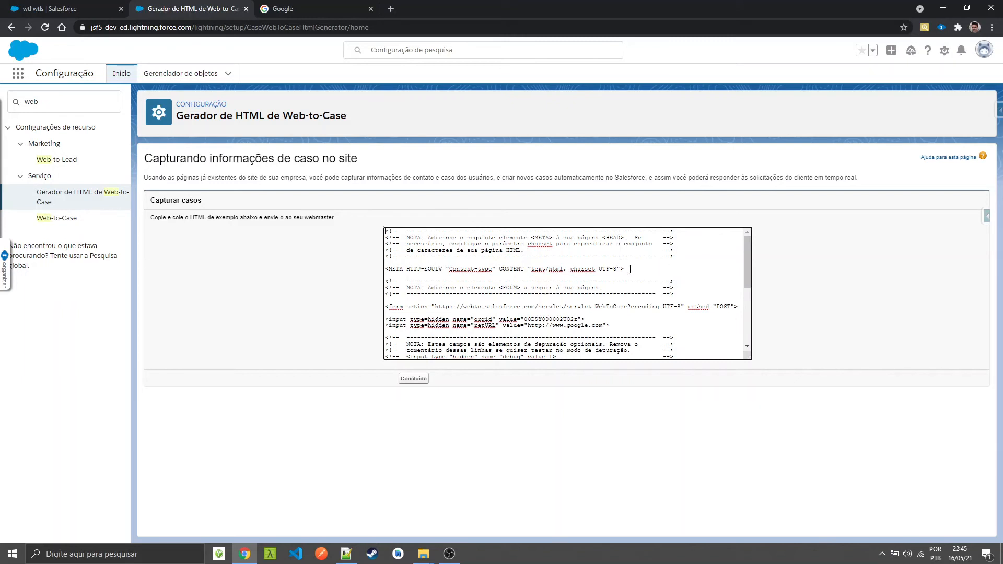
# Copy the META line from the generated Web-to-Case code and replace the META line in wtcl.html in Notepad++ with it
pyautogui.moveTo(630, 269); pyautogui.dragTo(350, 272)
pyautogui.hotkey('ctrl', 'c')
pyautogui.hotkey('alt', 'Tab')
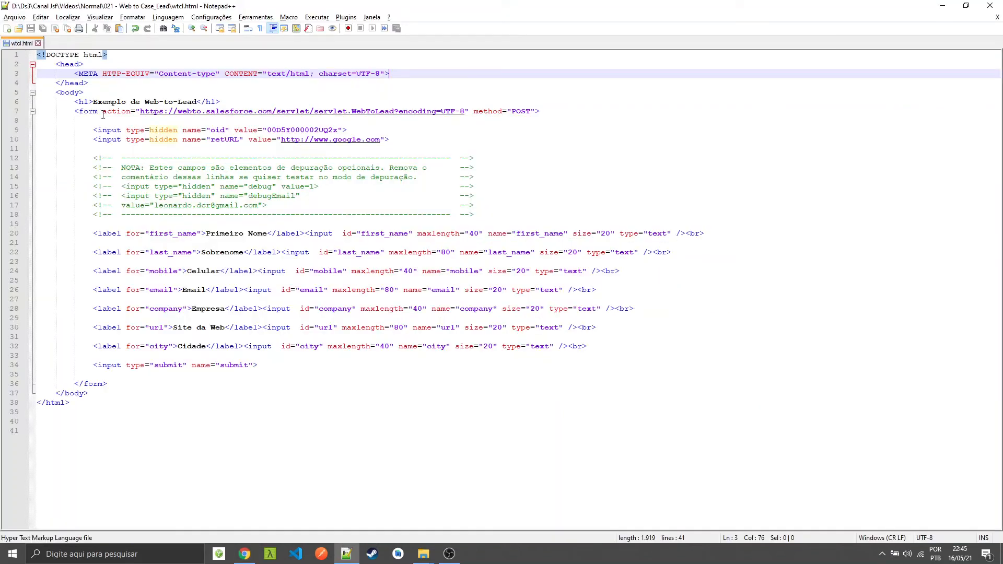
pyautogui.moveTo(74, 70); pyautogui.dragTo(420, 75)
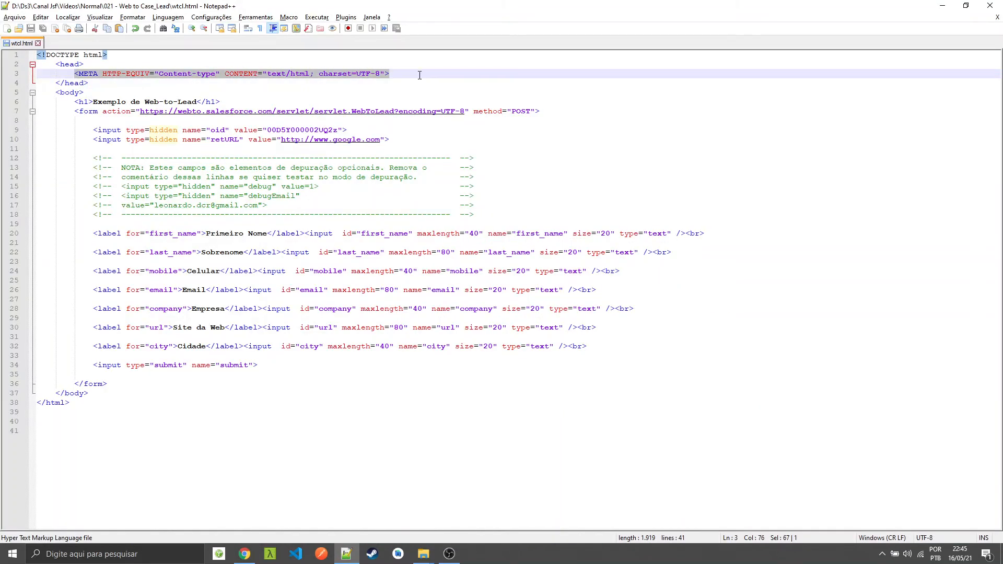
pyautogui.hotkey('ctrl', 'v')
# Copy the generated Web-to-Case form block and paste it over the whole Web-to-Lead form in wtcl.html
pyautogui.hotkey('alt', 'Tab')
pyautogui.moveTo(387, 303); pyautogui.dragTo(486, 352)
pyautogui.hotkey('ctrl', 'c')
pyautogui.hotkey('alt', 'Tab')
pyautogui.moveTo(113, 384); pyautogui.dragTo(75, 115)
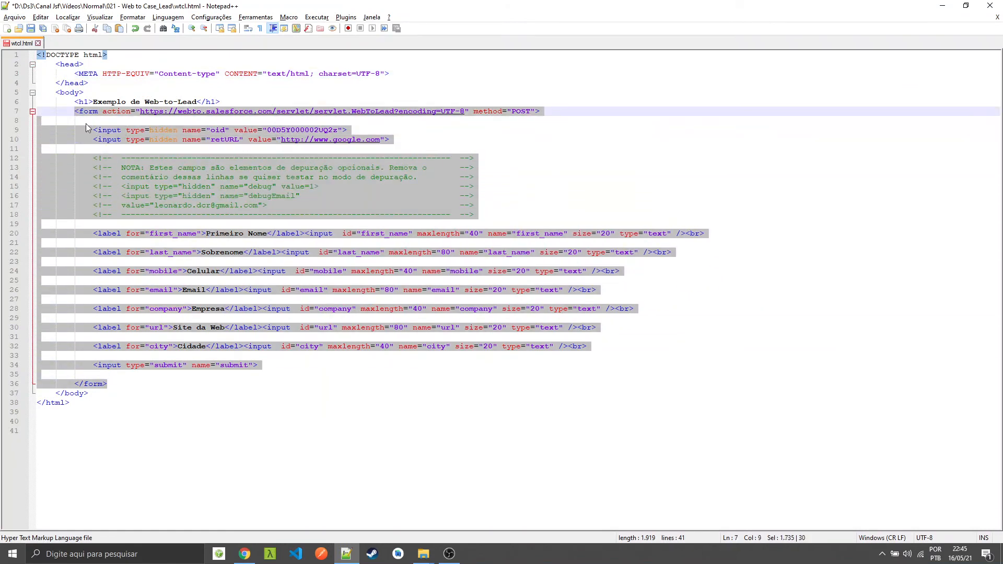
pyautogui.hotkey('ctrl', 'v')
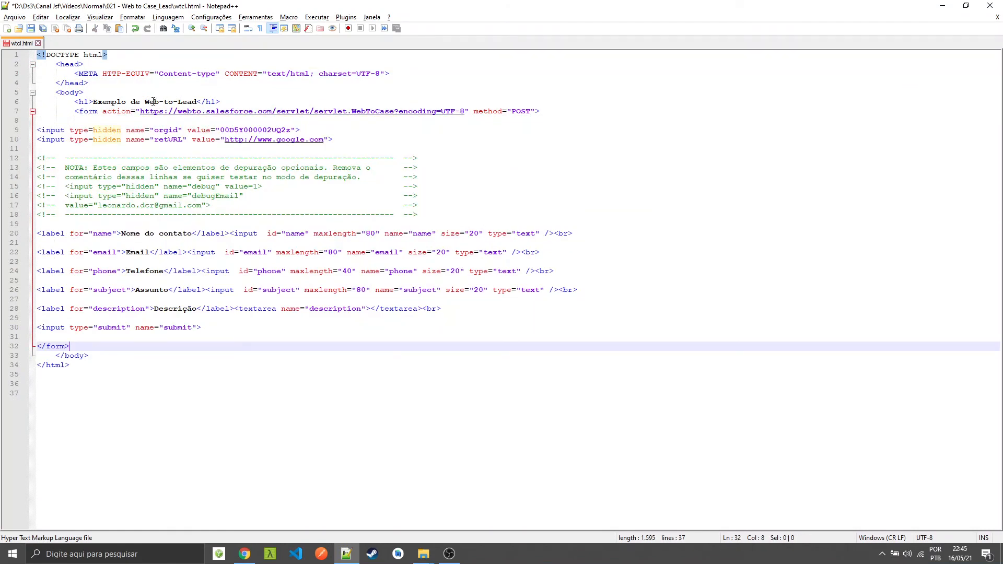
# Change the page heading to "Exemplo de Web-to-Case" and save the file
pyautogui.doubleClick(187, 102)
pyautogui.write('Case')
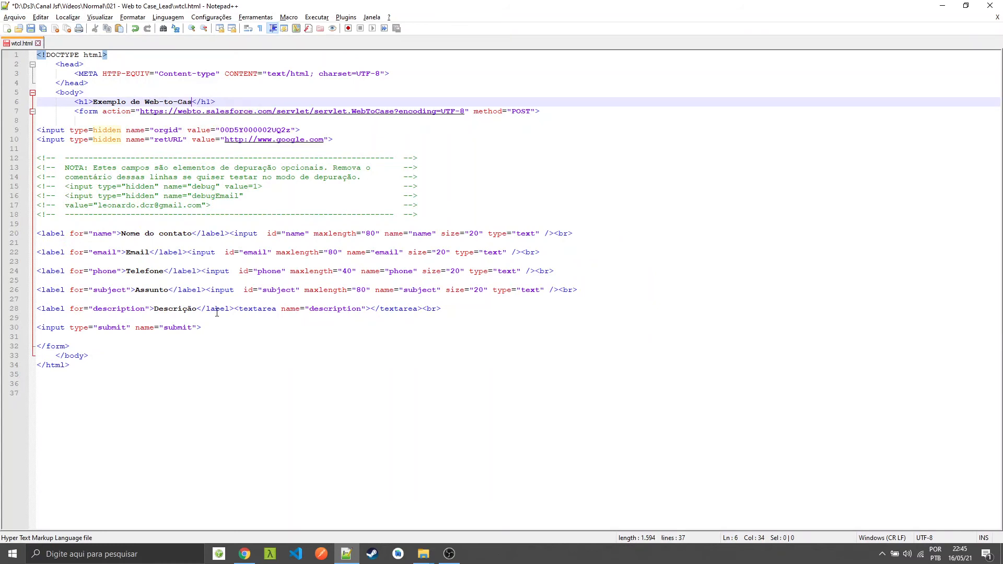
pyautogui.hotkey('ctrl', 's')
# Switch to the updated wtcl.html page in Chrome and fill in the contact's name, email and phone number
pyautogui.hotkey('alt', 'Tab')
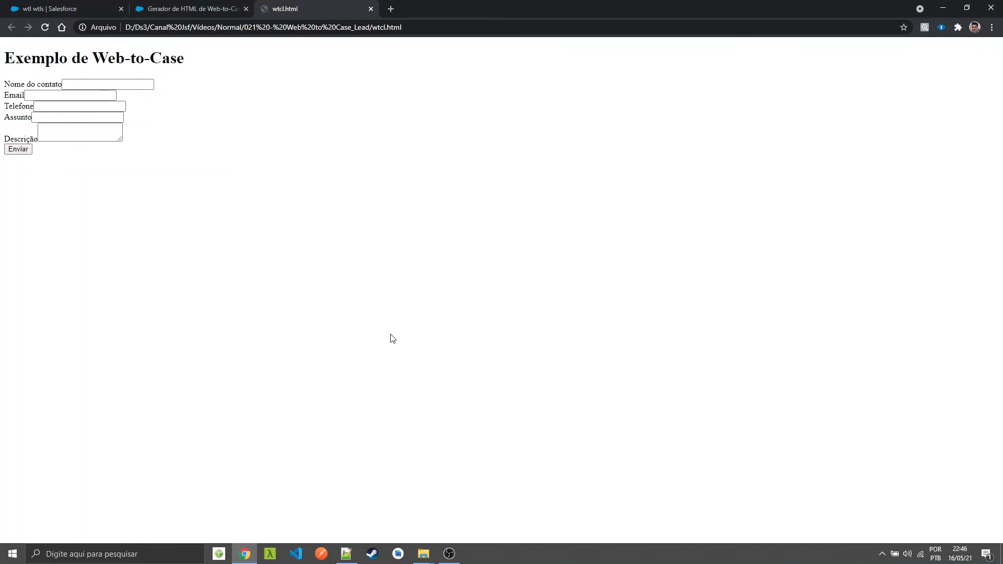
pyautogui.click(141, 79)
pyautogui.write('Leowtc')
pyautogui.press('Tab')
pyautogui.write('wtc')
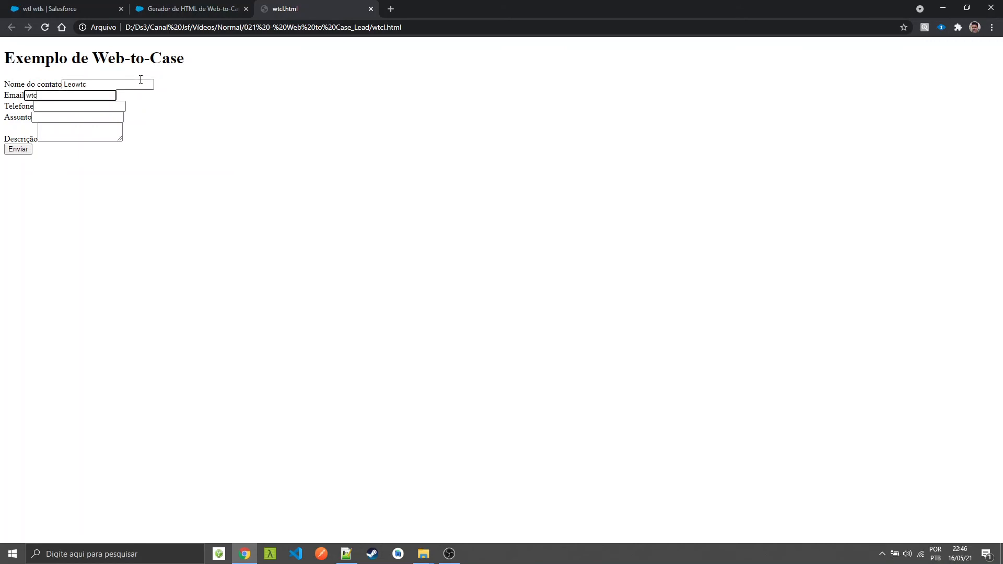
pyautogui.write('@wtc.com')
pyautogui.press('Tab')
pyautogui.write('12345')
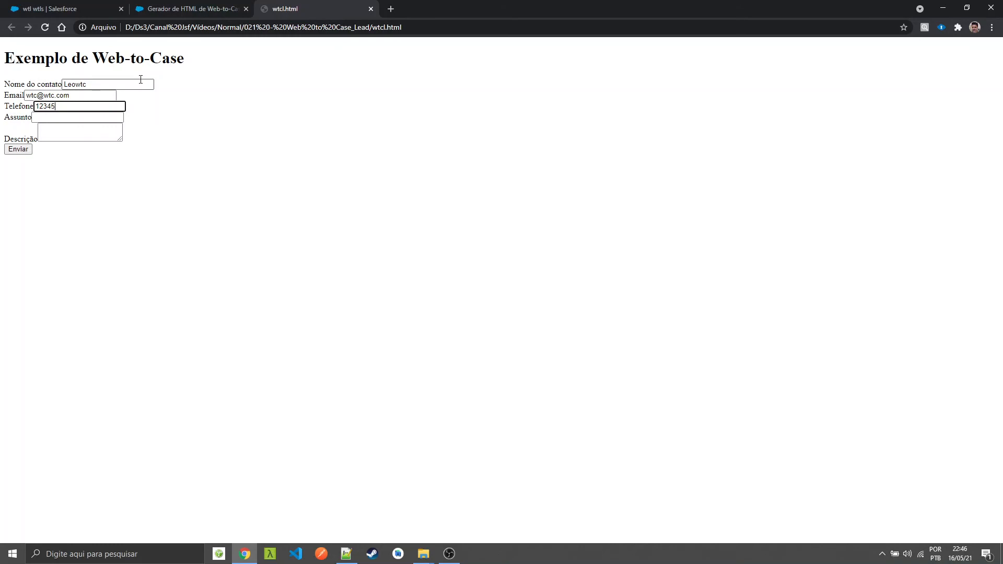
pyautogui.write('678')
pyautogui.press('Tab')
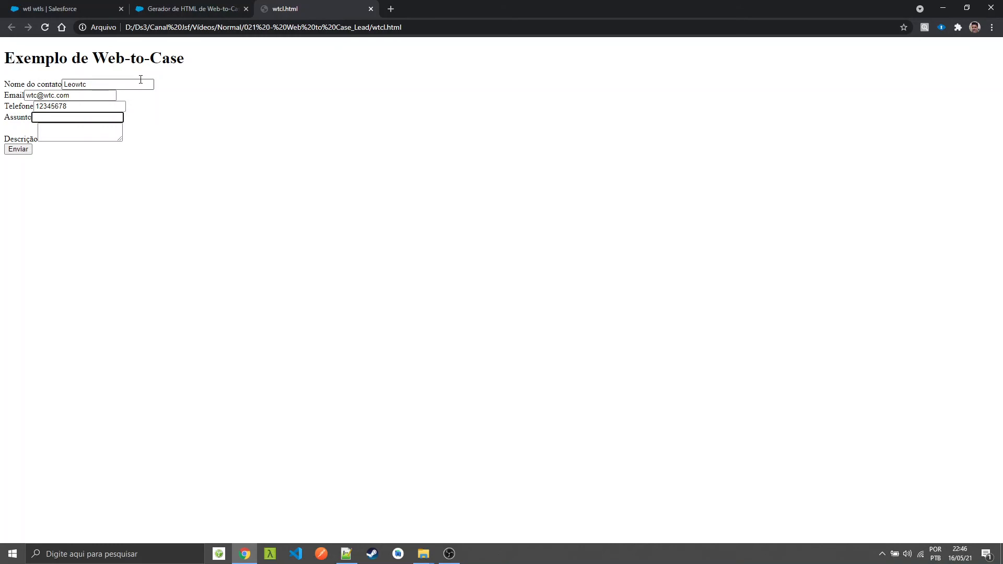
# Enter the case subject "Erro" and the description "Está ocorrendo um erro."
pyautogui.write('Erro')
pyautogui.press('Tab')
pyautogui.write('Está ocorrendo um erro.')
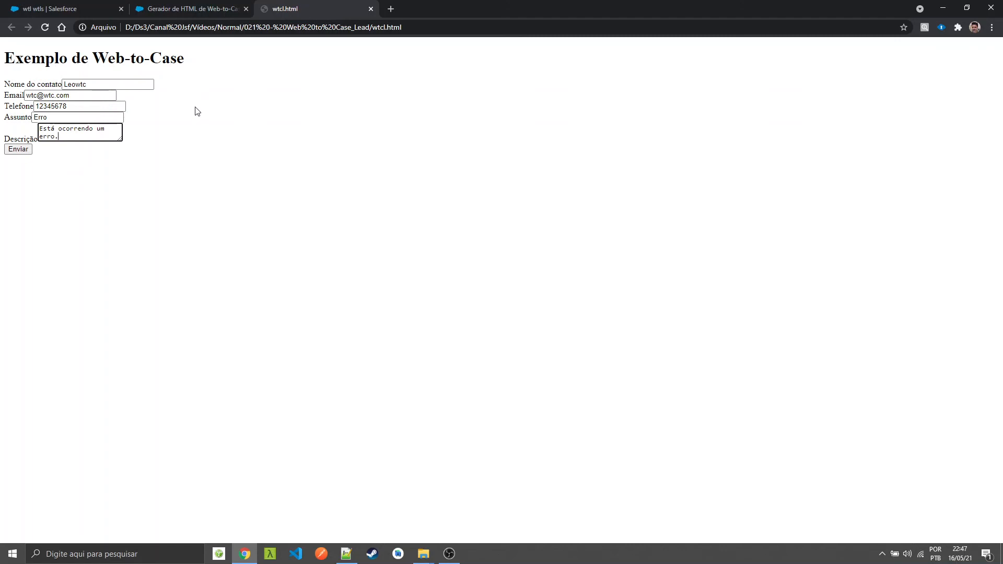
# Submit the completed Web-to-Case form, and open the Casos object in the Jornada Salesforce app
pyautogui.click(24, 153)
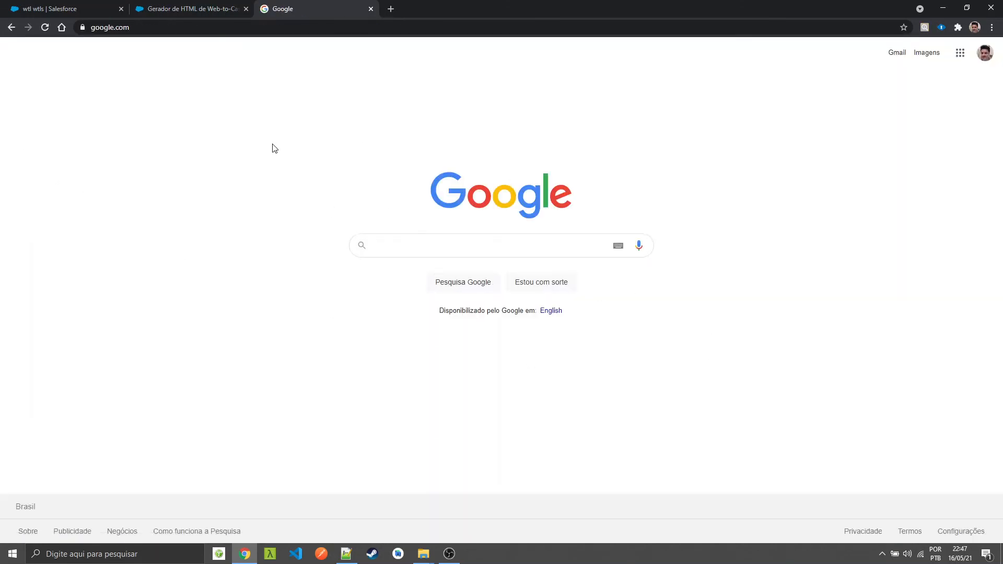
pyautogui.click(61, 9)
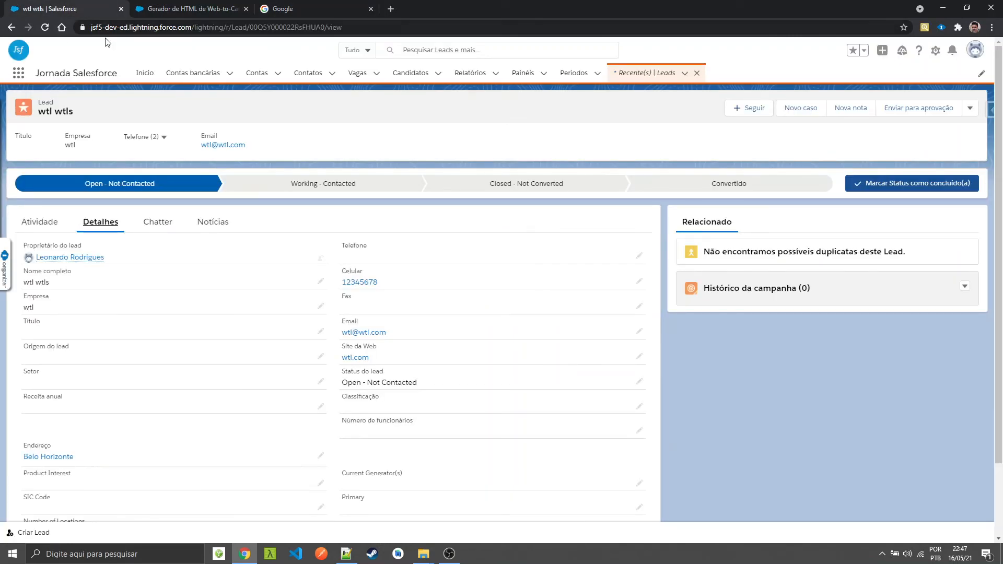
pyautogui.click(16, 79)
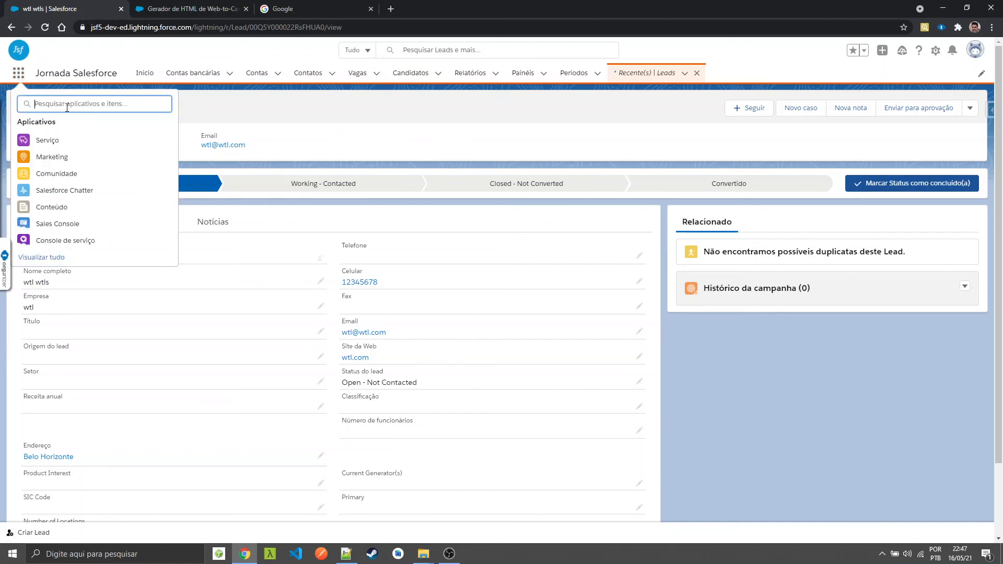
pyautogui.click(34, 174)
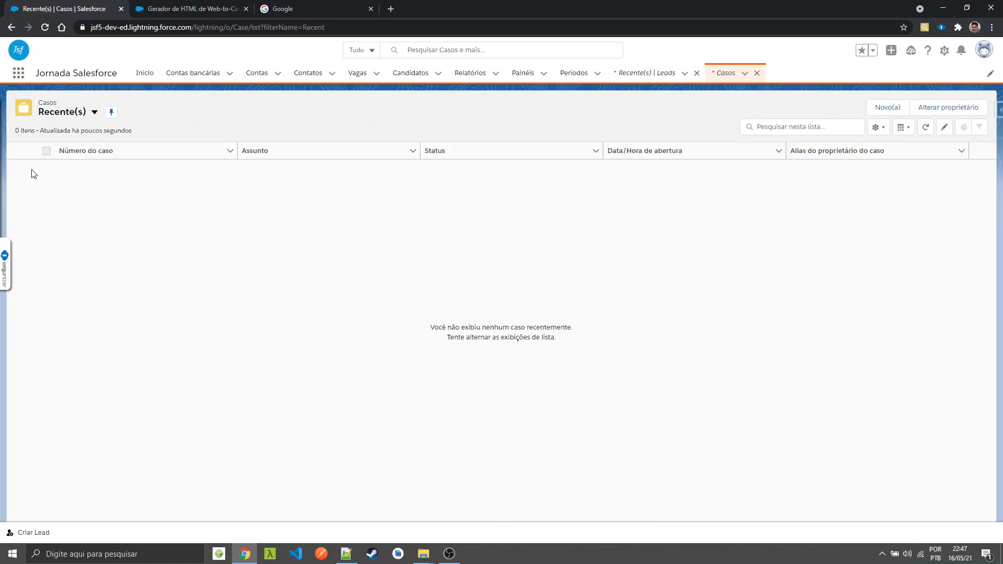
# Show the "Todos os casos abertos" list view and open the case with subject "Erro" to review its details and description
pyautogui.click(95, 113)
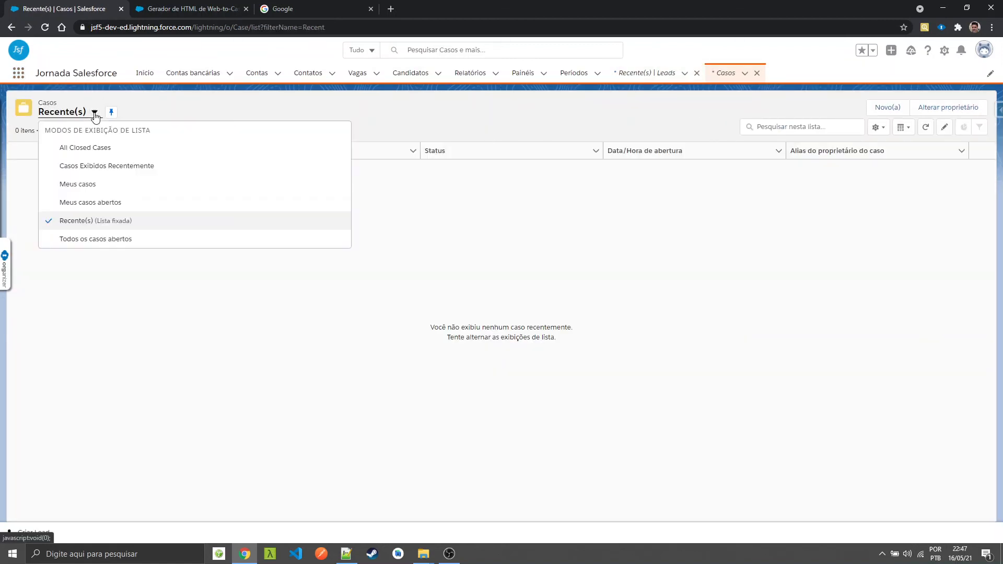
pyautogui.click(87, 240)
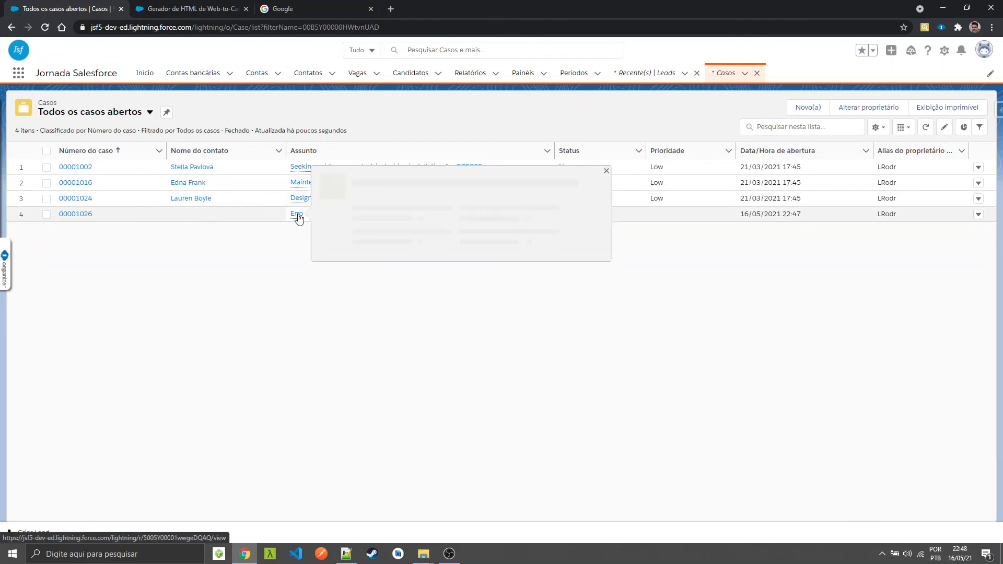
pyautogui.click(67, 214)
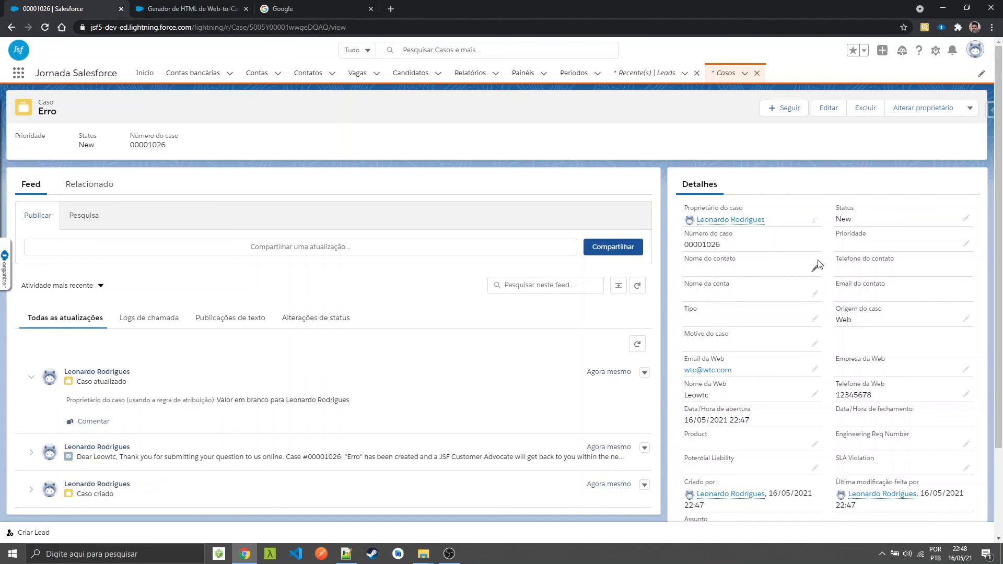
pyautogui.scroll(-2, 818, 264)
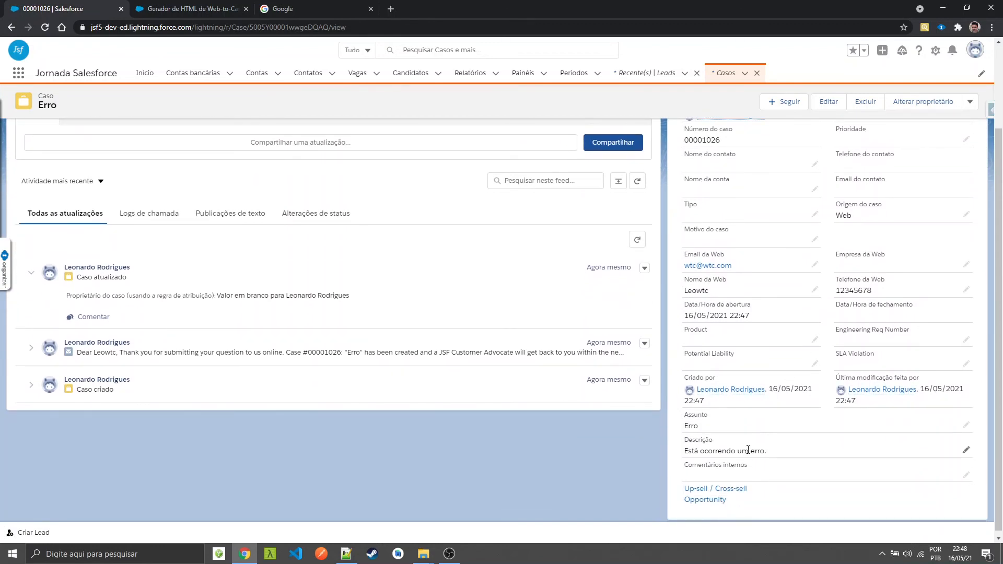
pyautogui.scroll(2, 749, 451)
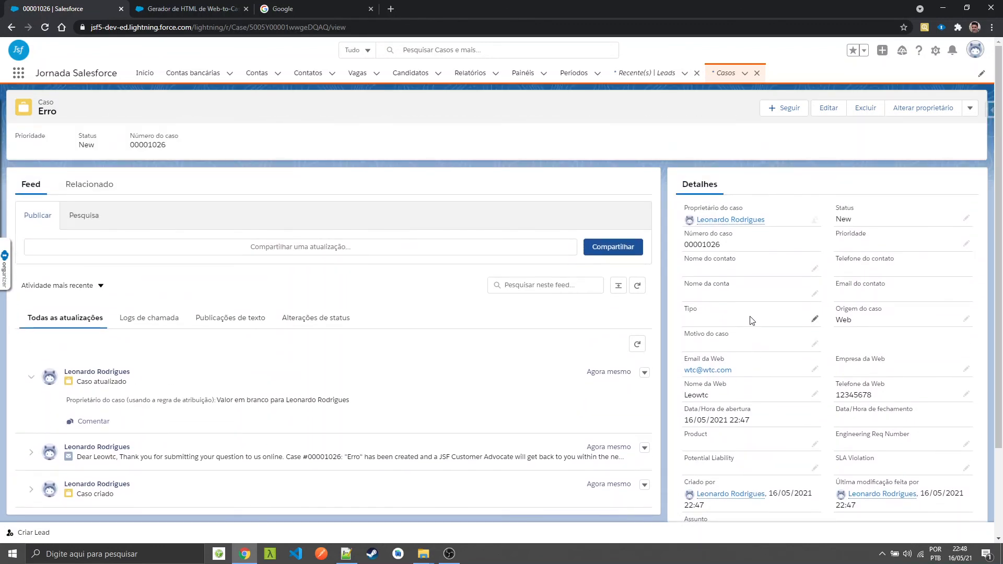